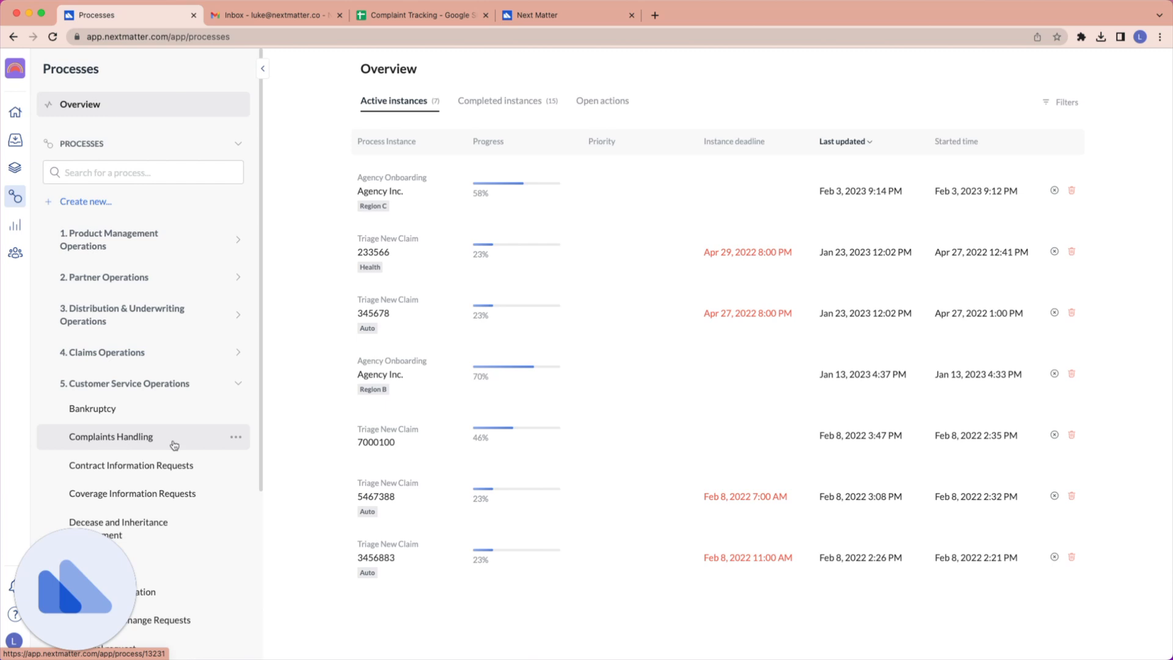
Open the Complaints Handling process for editing and bring up its Complaint Form step.
left_click(236, 436)
left_click(187, 459)
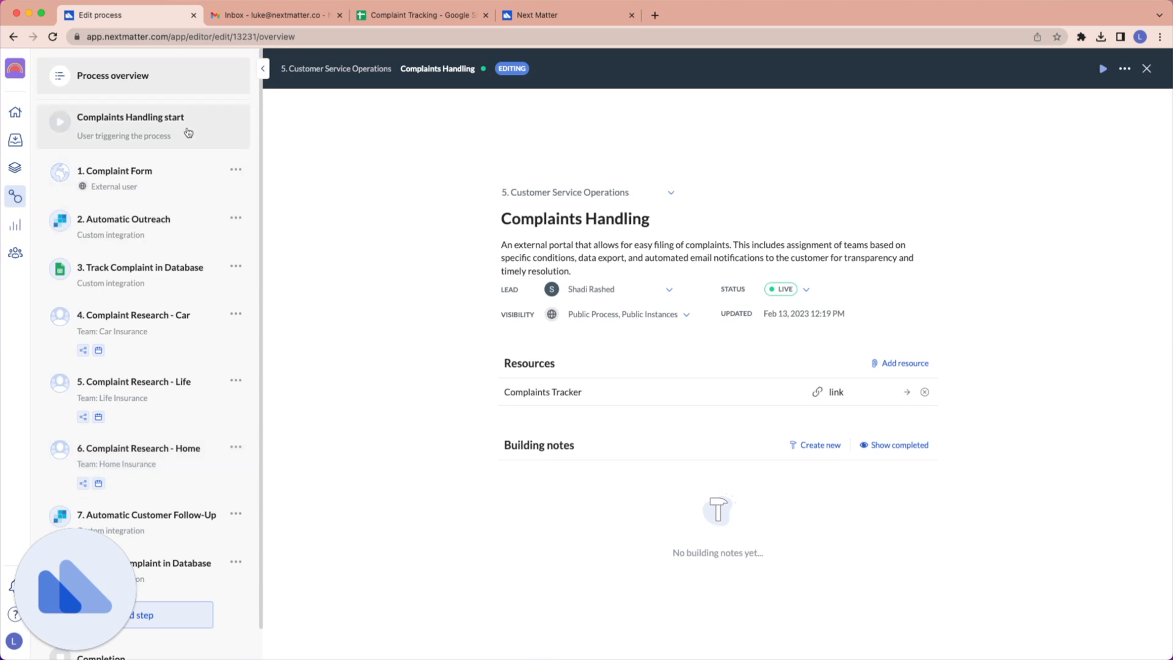
left_click(166, 183)
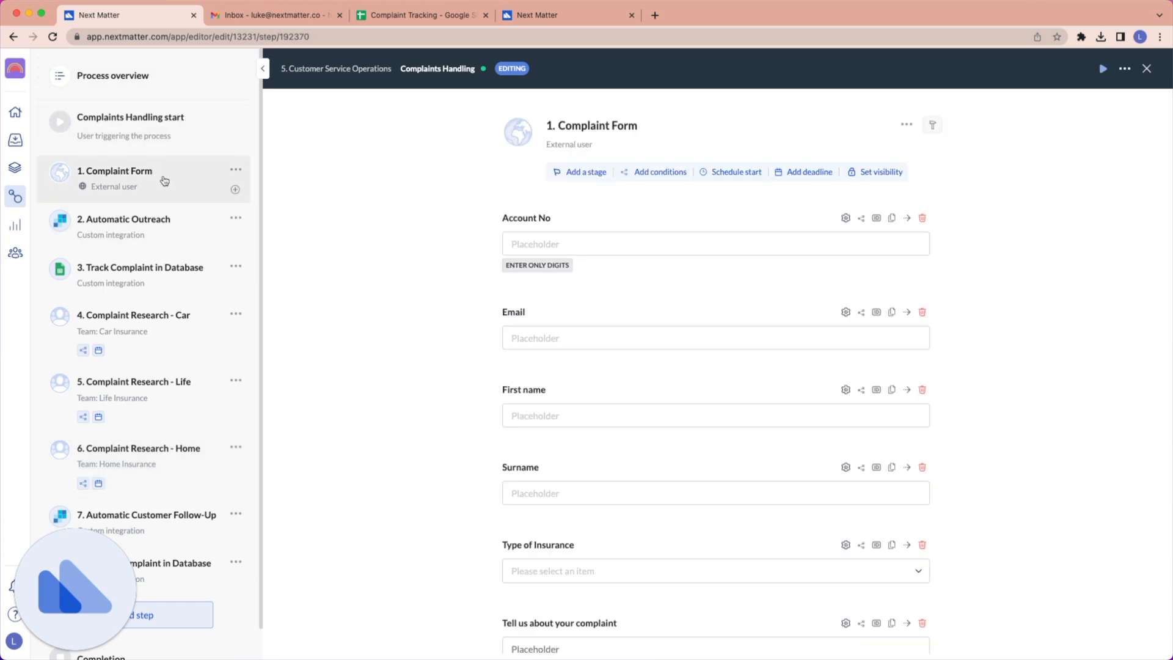
Review the Complaint Form's fields and the choices offered for Type of Insurance.
scroll(585, 161, "down", 1)
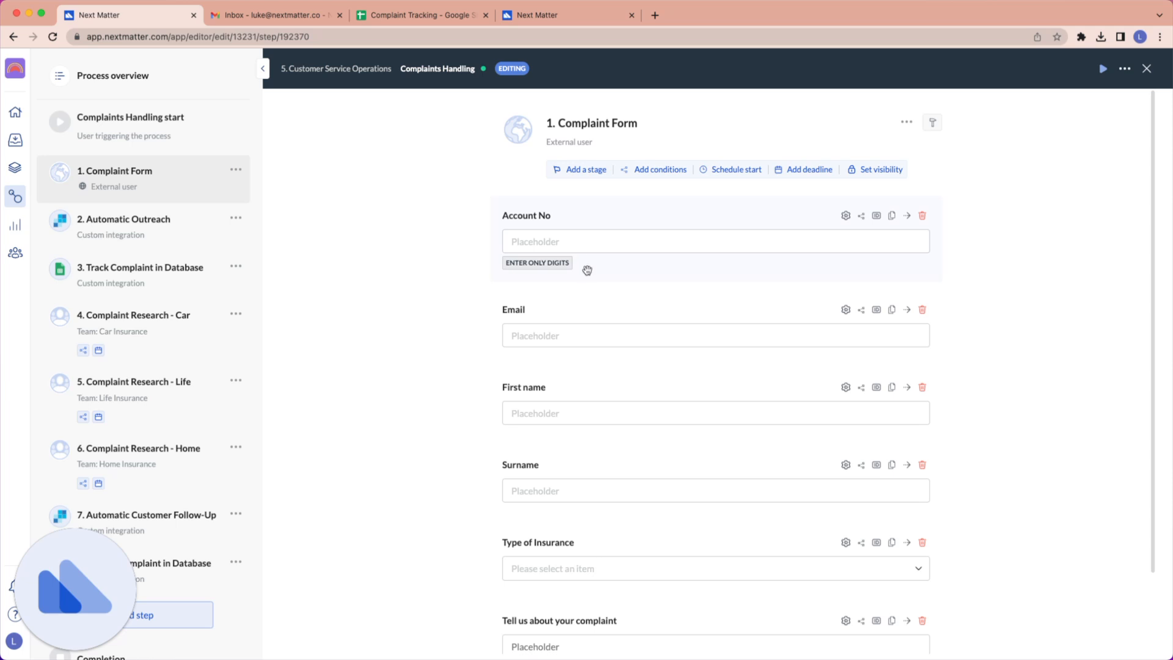
scroll(586, 271, "down", 1)
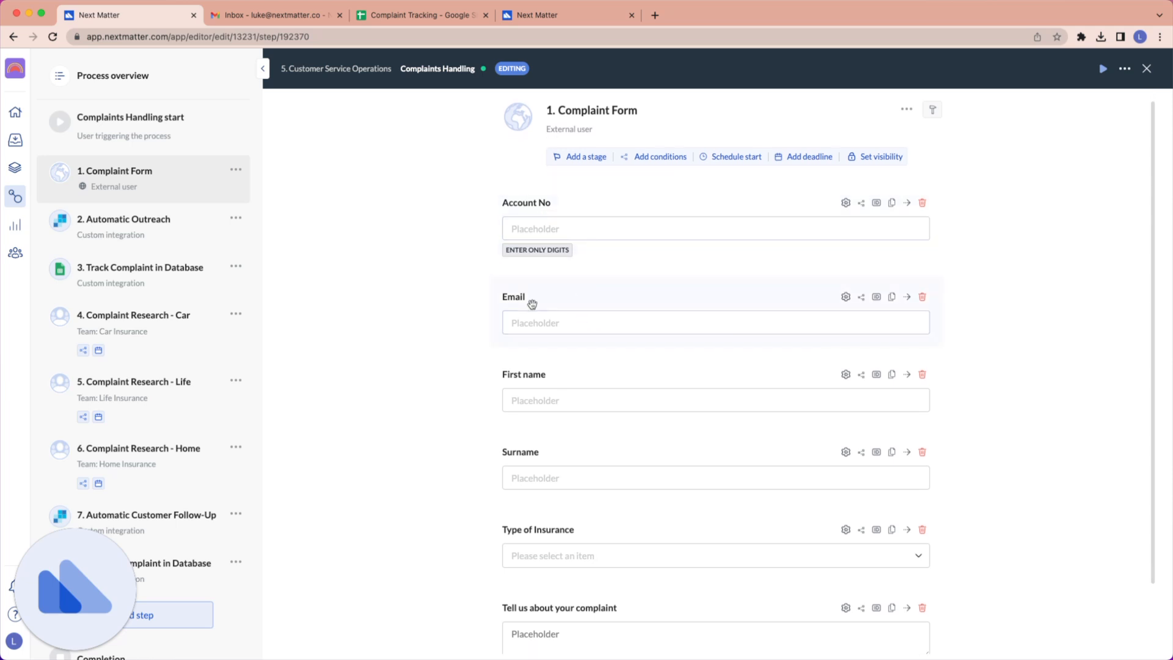
scroll(586, 366, "down", 3)
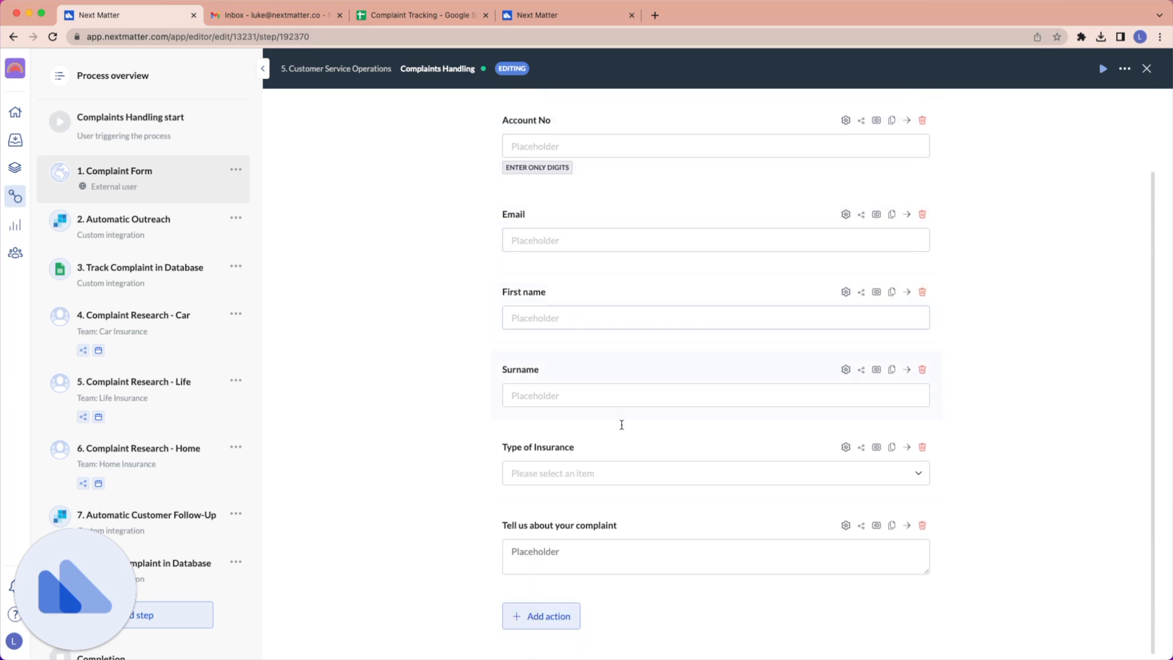
left_click(588, 471)
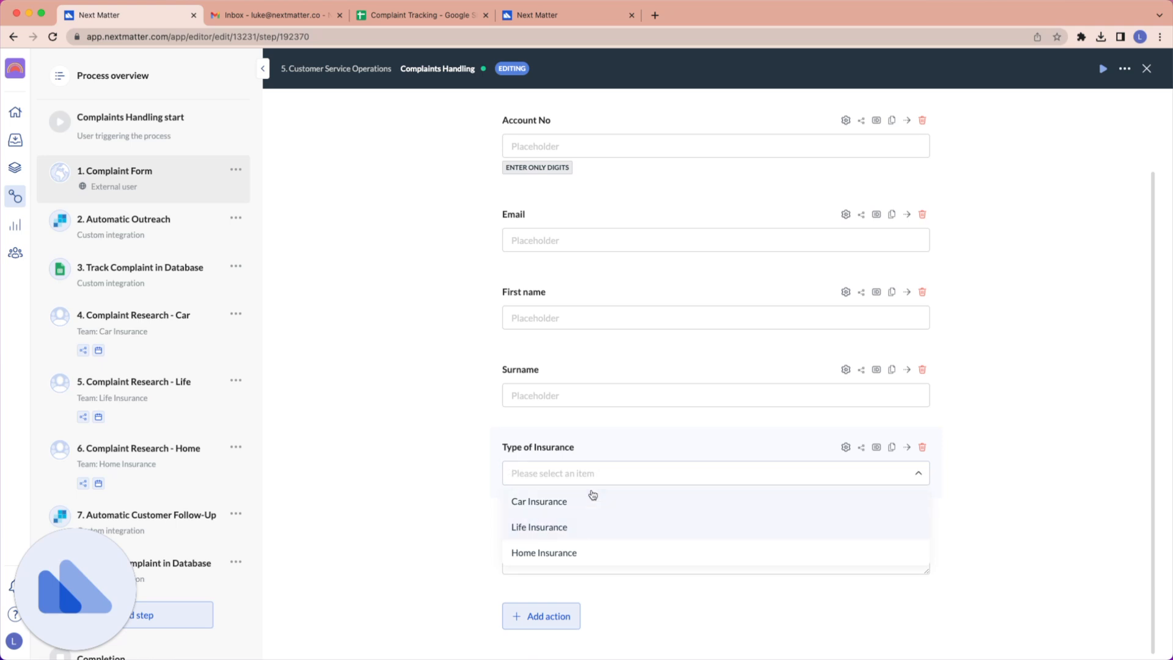
left_click(440, 504)
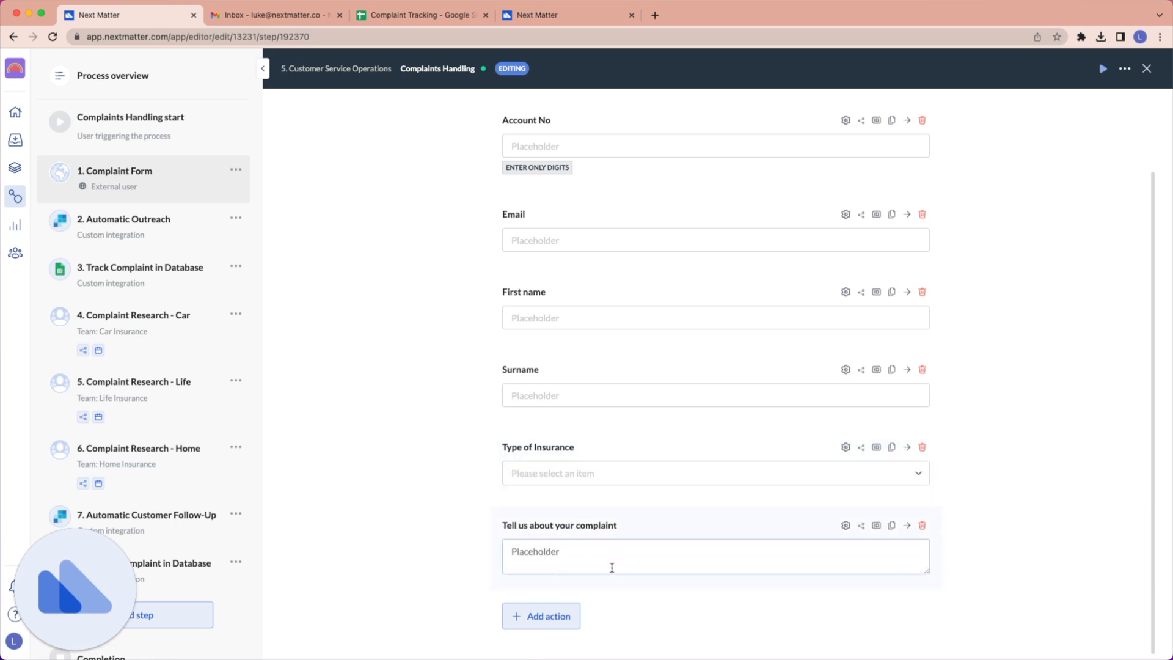
Browse the action types that can be added to the Complaint Form, without adding one.
left_click(537, 618)
scroll(538, 489, "down", 5)
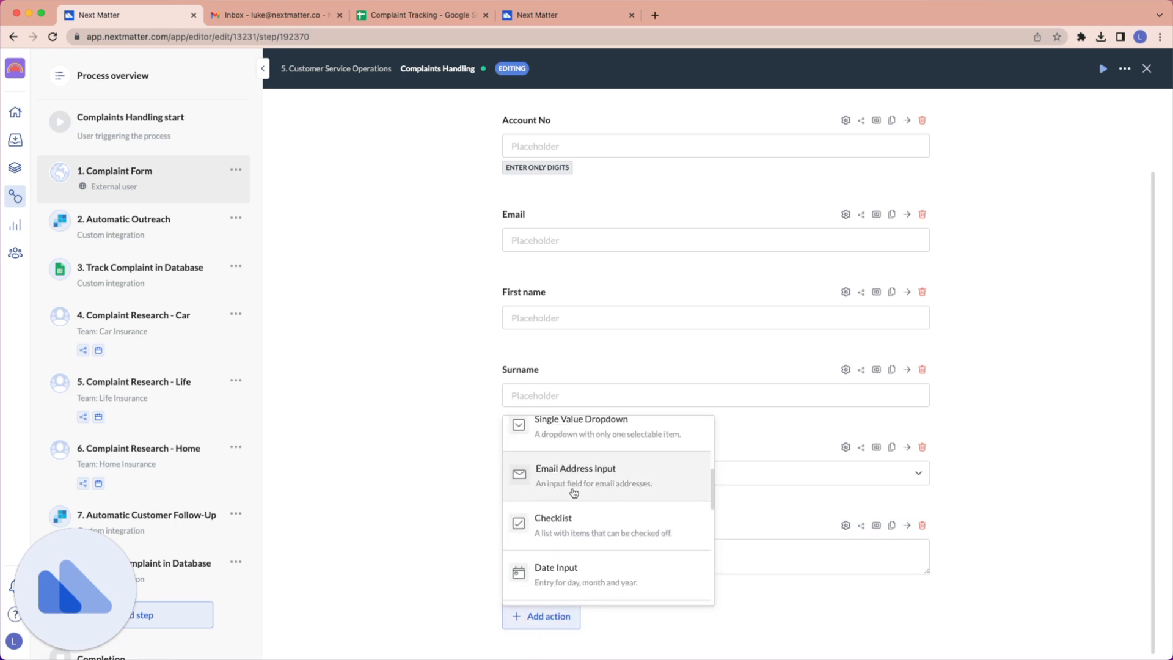
scroll(559, 485, "down", 4)
scroll(582, 464, "up", 2)
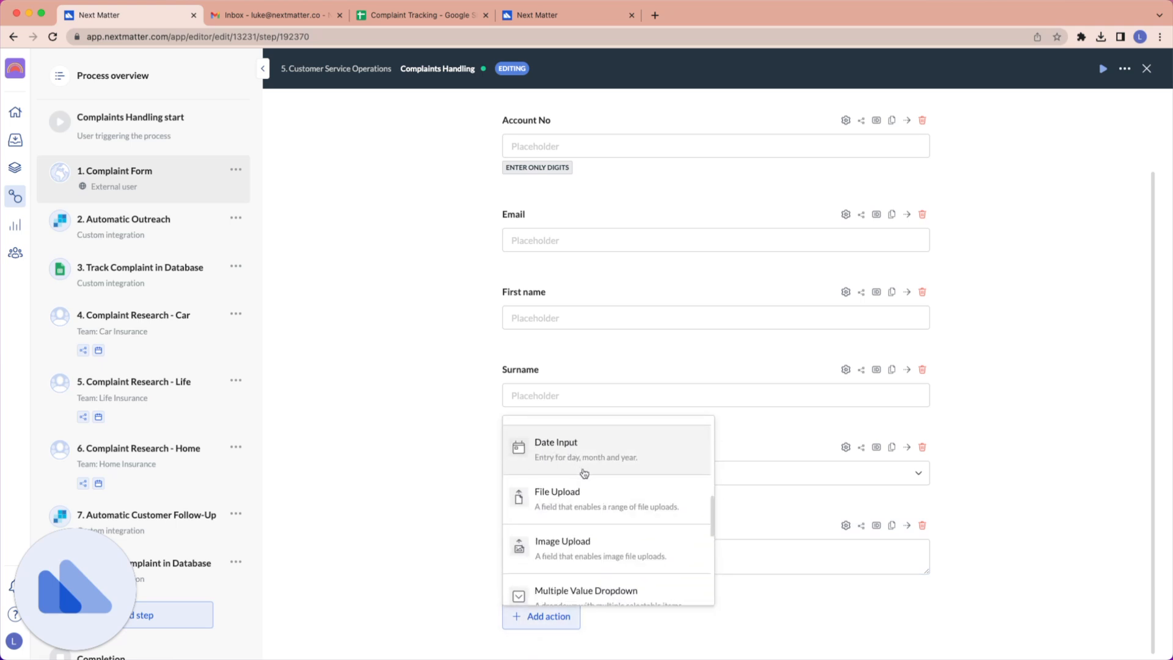
scroll(571, 489, "down", 6)
scroll(575, 492, "up", 4)
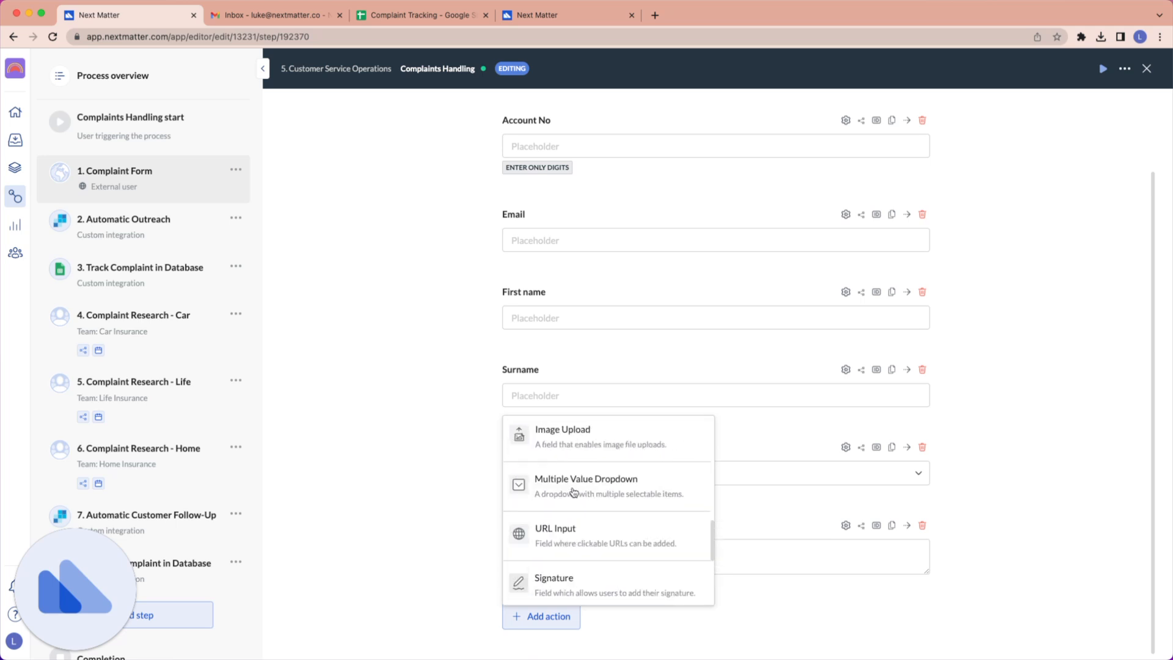
scroll(537, 525, "down", 1)
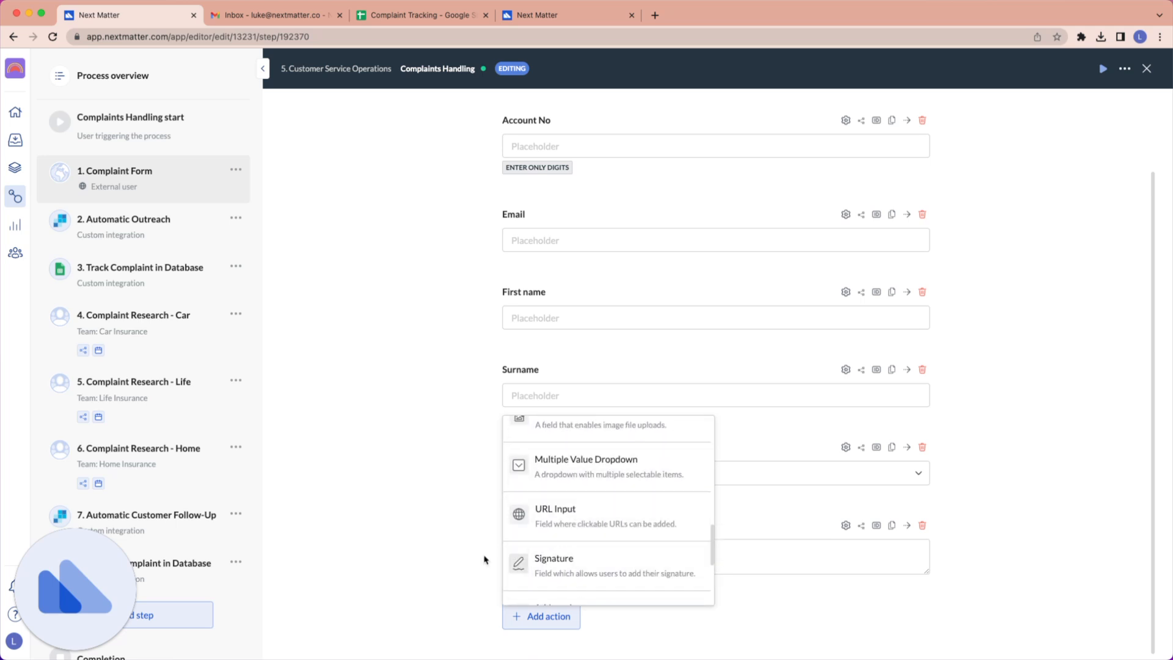
left_click(460, 434)
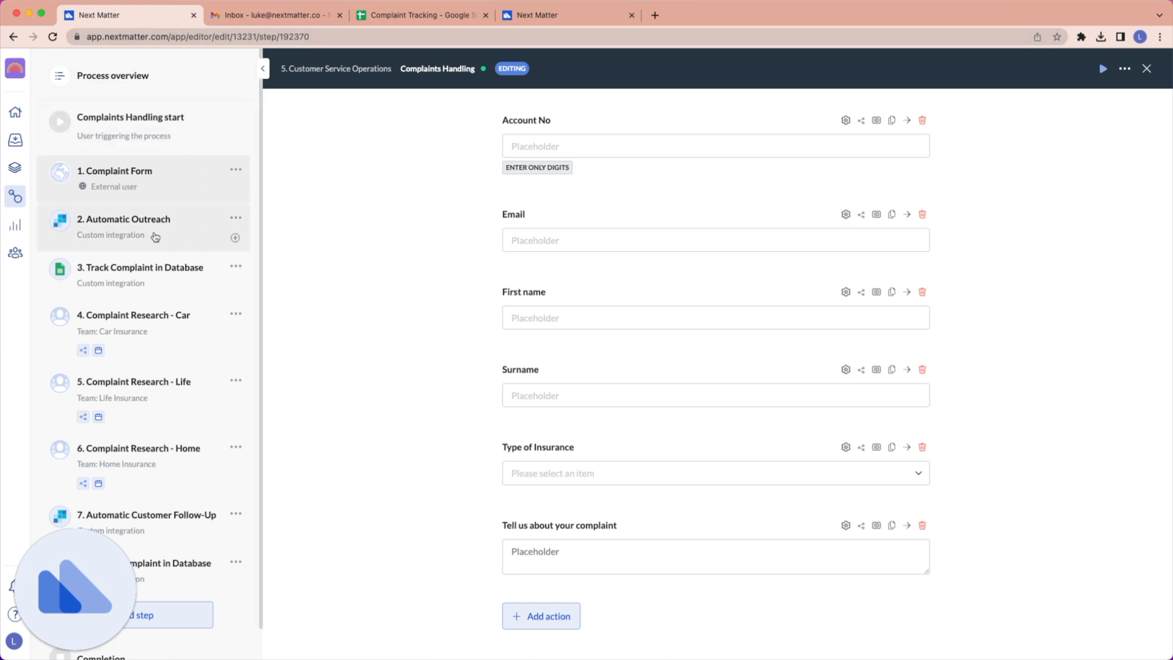
Look over the sequence of steps in the Complaints Handling process, from Automatic Outreach through the complaint research and database steps.
scroll(92, 235, "down", 1)
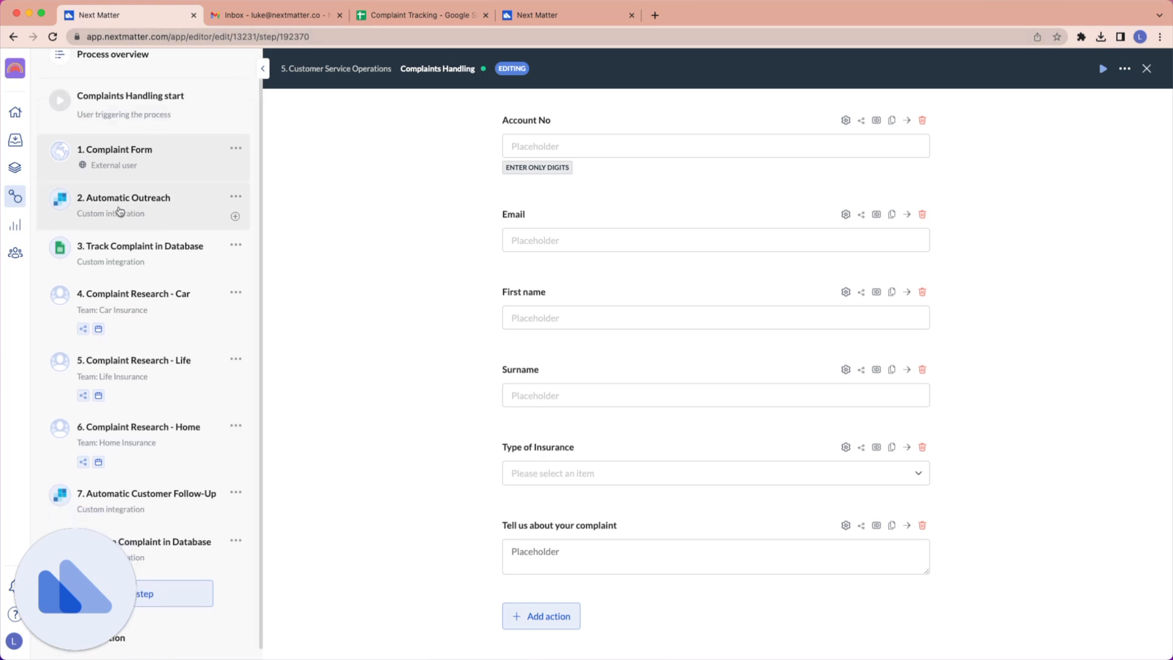
scroll(153, 214, "down", 1)
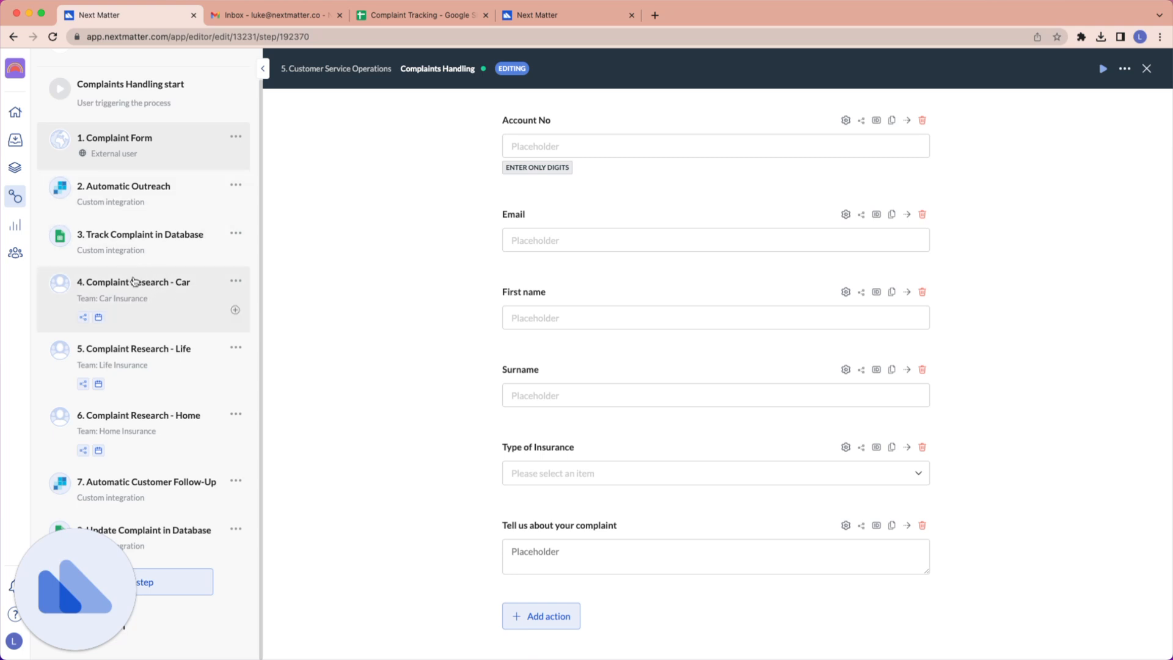
mouse_move(83, 320)
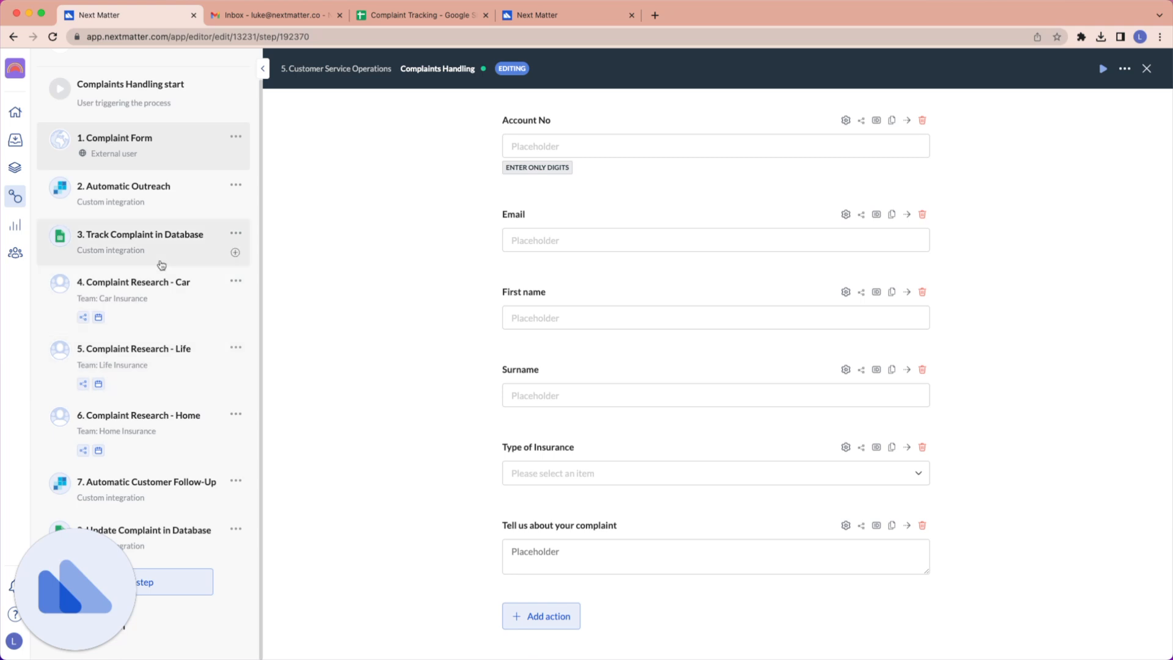
scroll(160, 261, "up", 1)
scroll(724, 288, "up", 2)
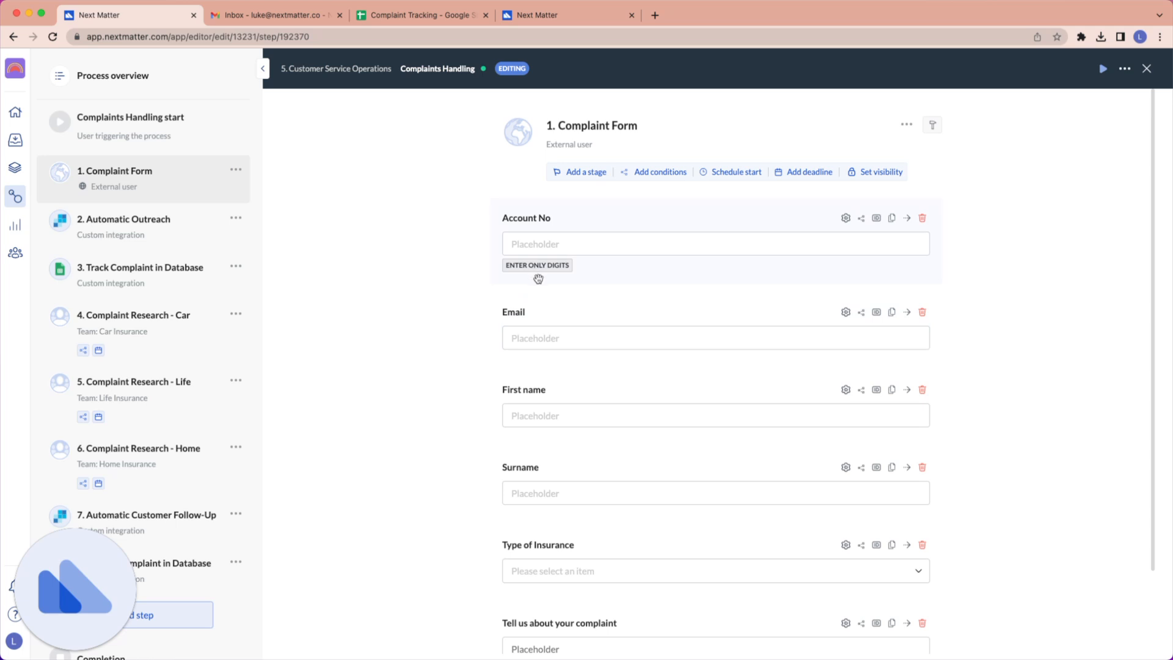
Show the External Portal trigger configuration of the Complaints Handling start and highlight its portal link.
left_click(152, 139)
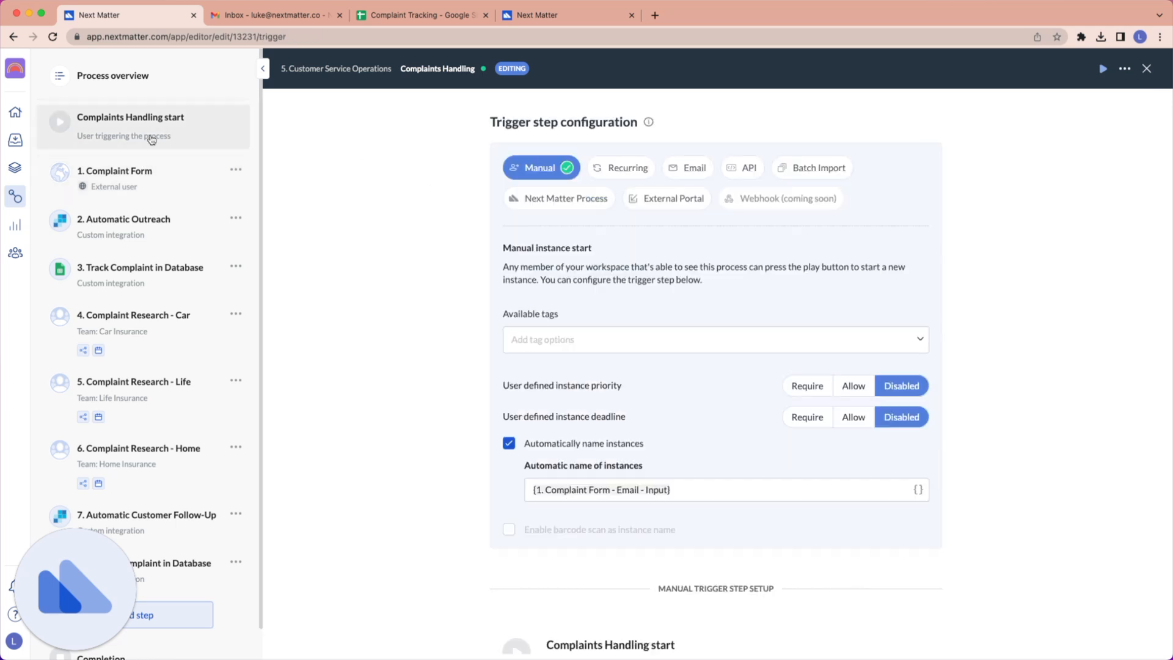
left_click(659, 198)
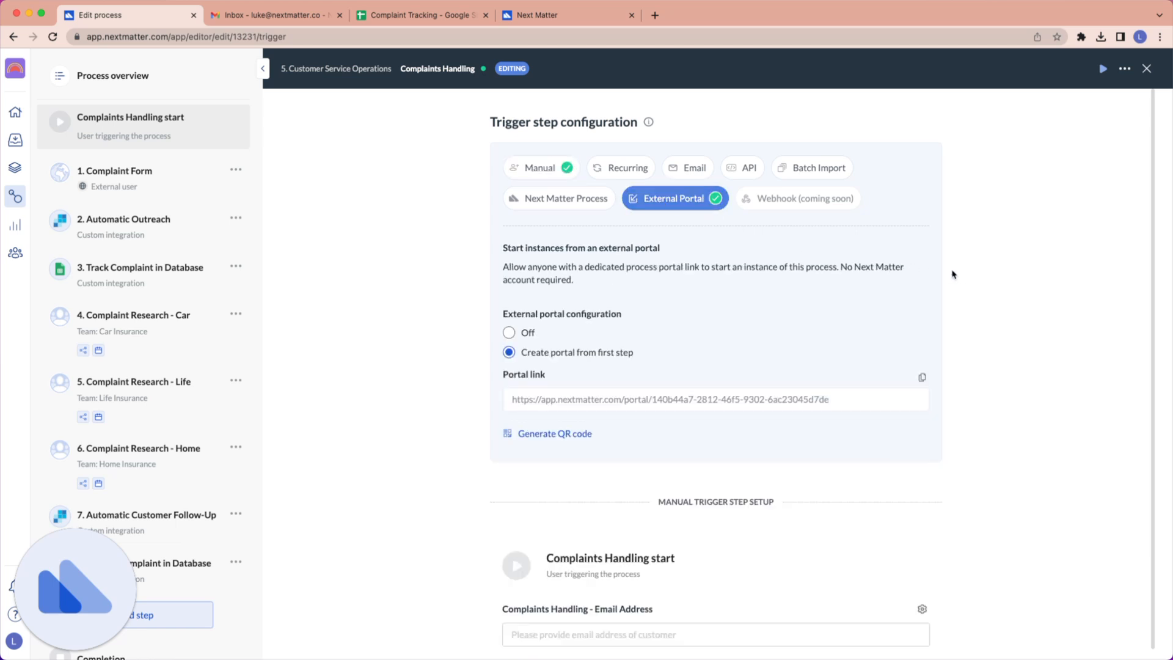
left_click_drag(513, 402, 855, 401)
left_click(856, 400)
In the external complaint portal, enter the customer's account number, email, first name and surname in the Complaint Form.
left_click(548, 17)
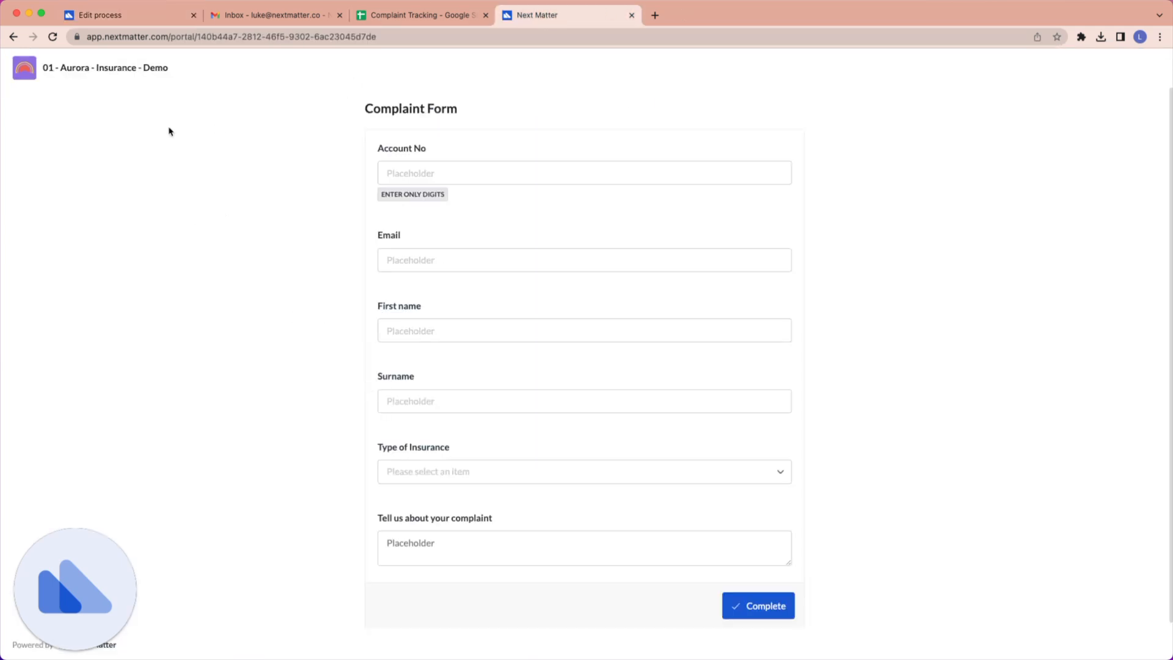
left_click(398, 170)
type("123567")
key("Tab")
type("luk")
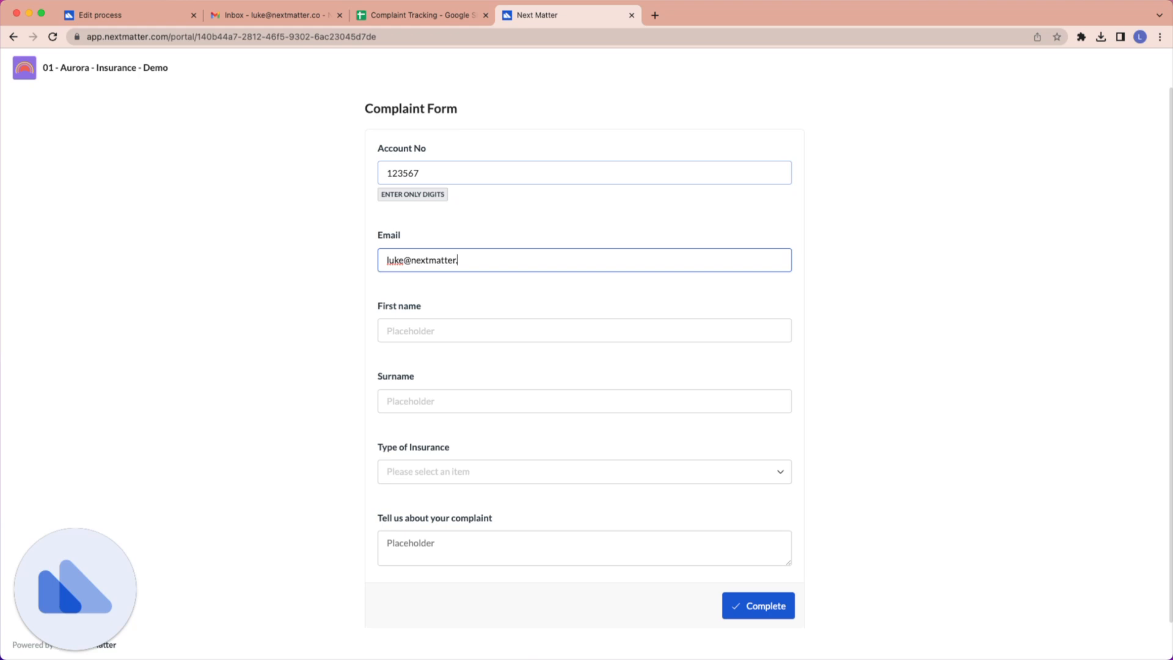
key("Tab")
key("Tab")
key("Tab")
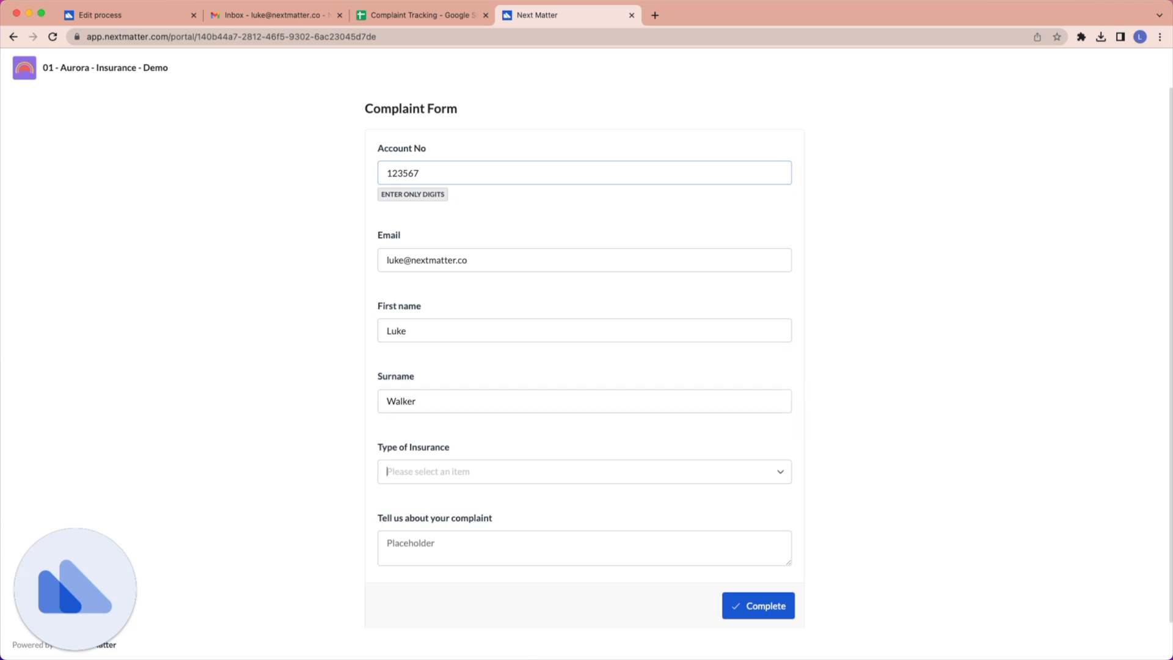
Set the insurance type to Home Insurance, describe the complaint as "Garage damage wasn't covered-", and submit the form.
left_click(449, 467)
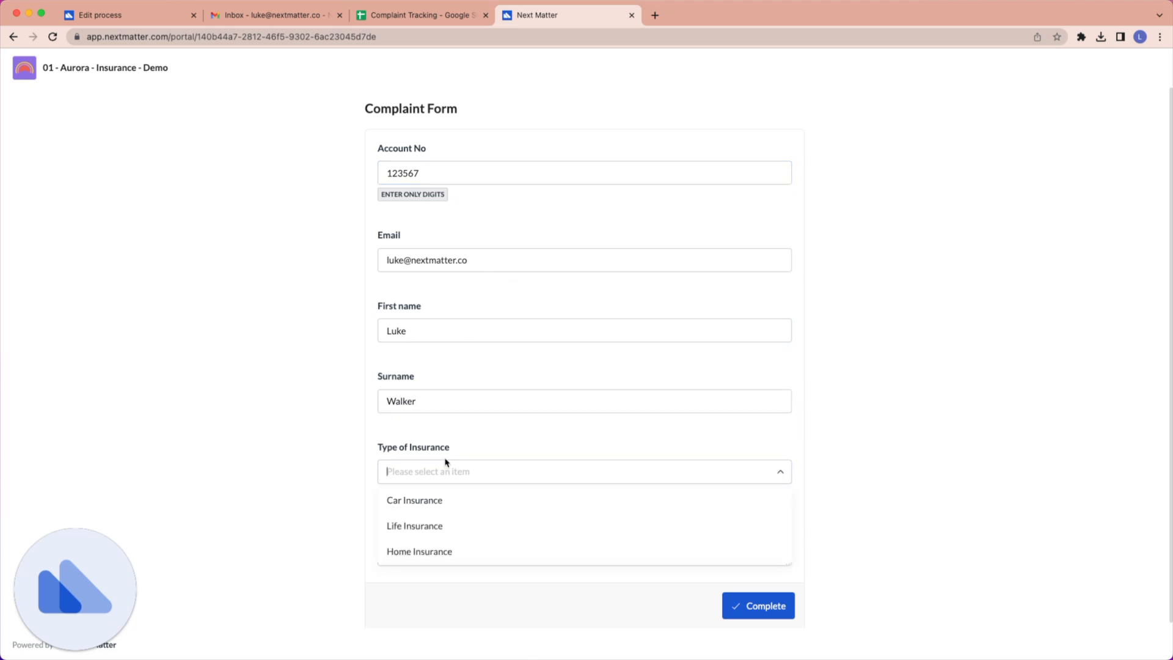
left_click(435, 557)
left_click(436, 542)
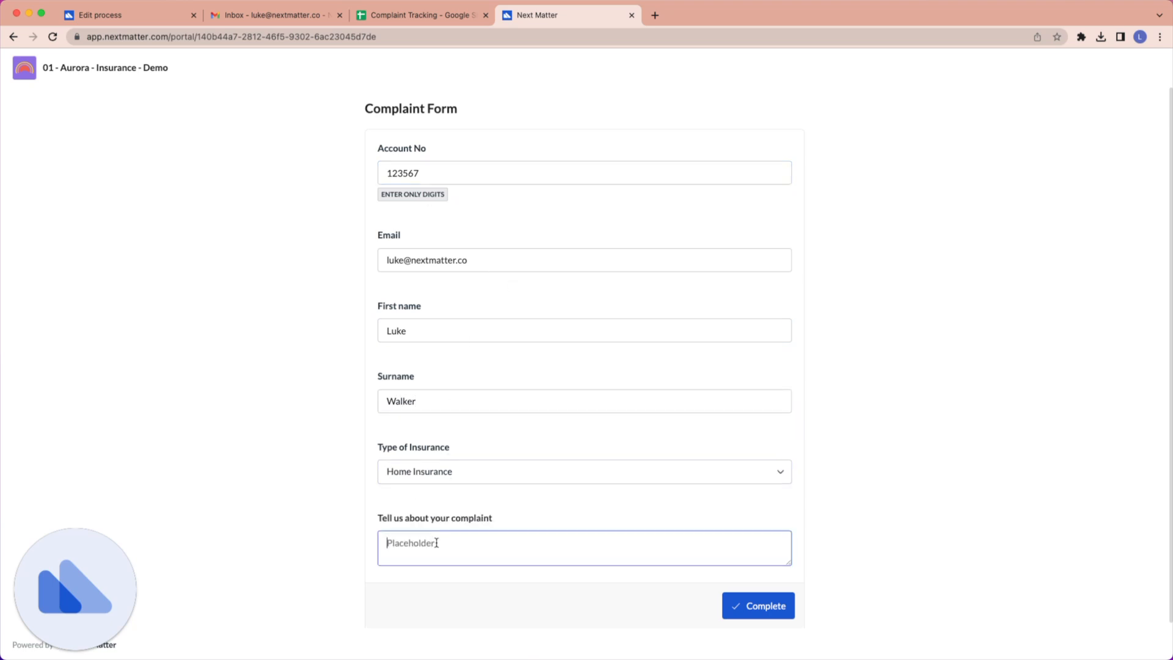
type("Garage damage wasn't covered-")
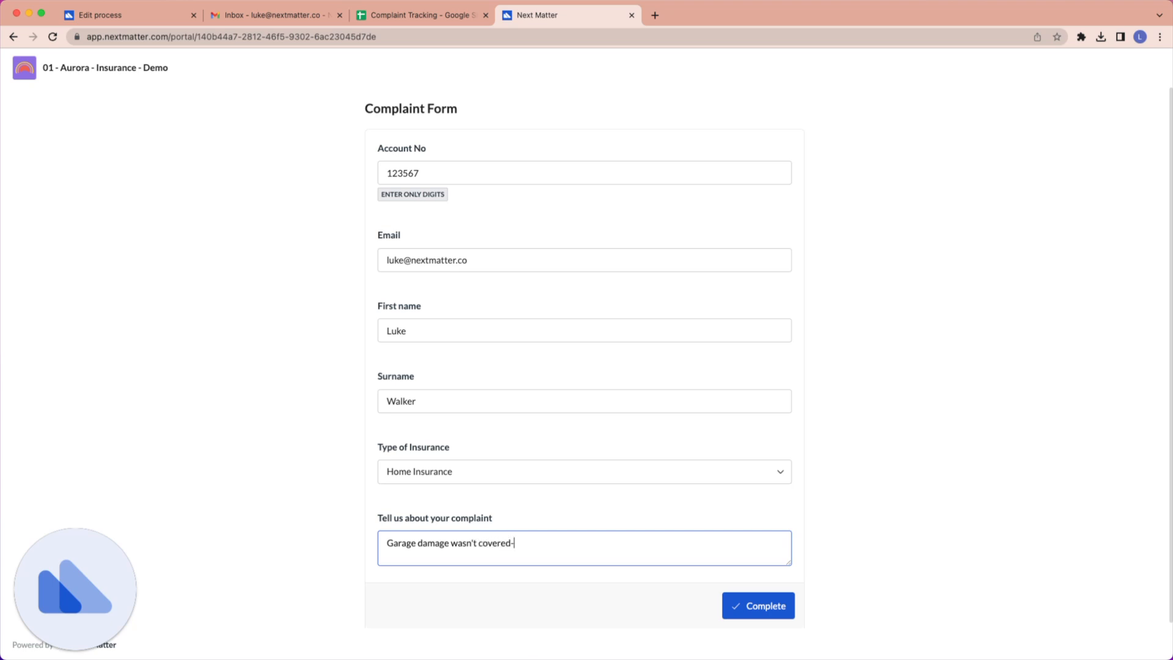
left_click(736, 612)
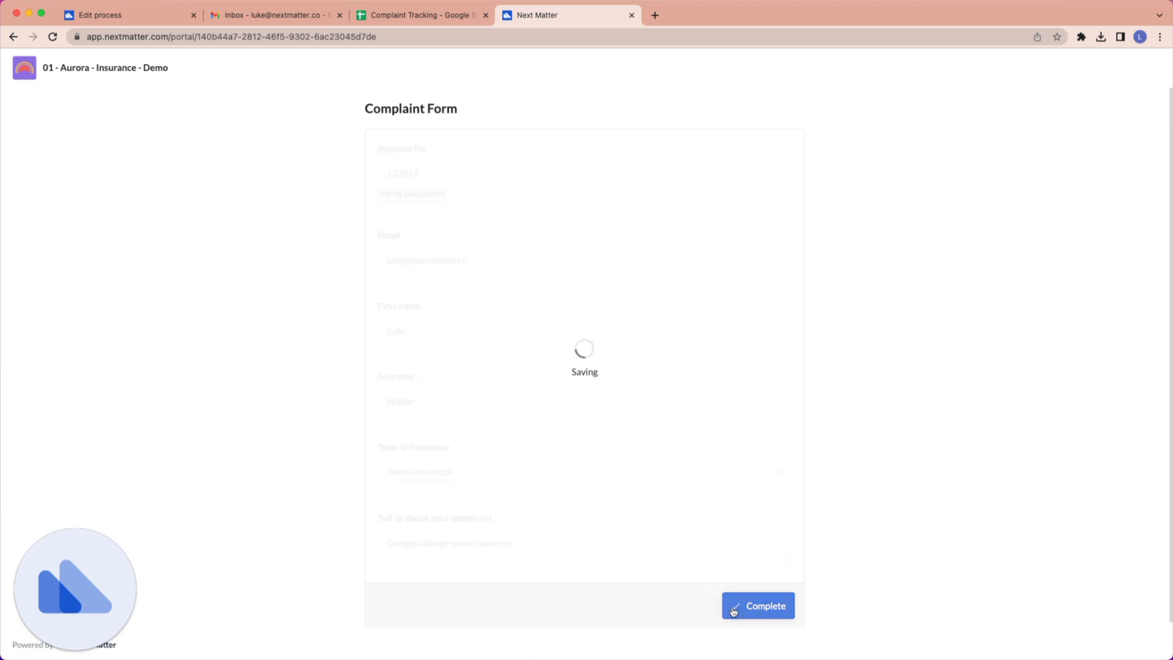
scroll(613, 411, "down", 3)
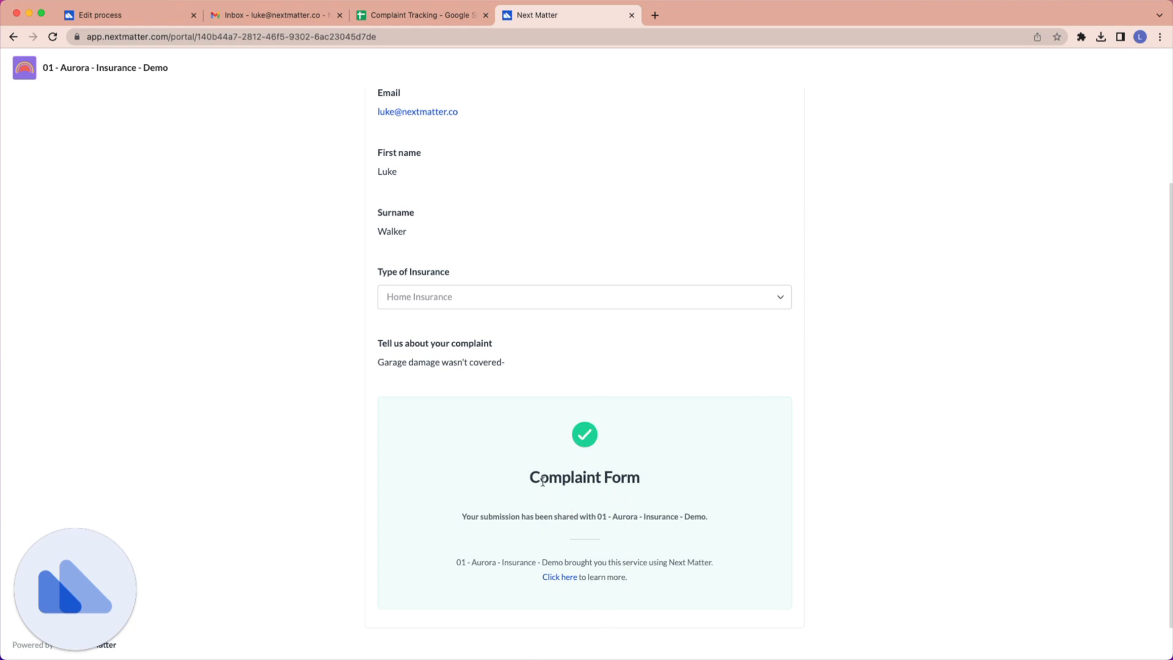
Switch to Gmail, refresh the inbox, read the Aurora complaint confirmation email, and return to the inbox.
left_click(295, 17)
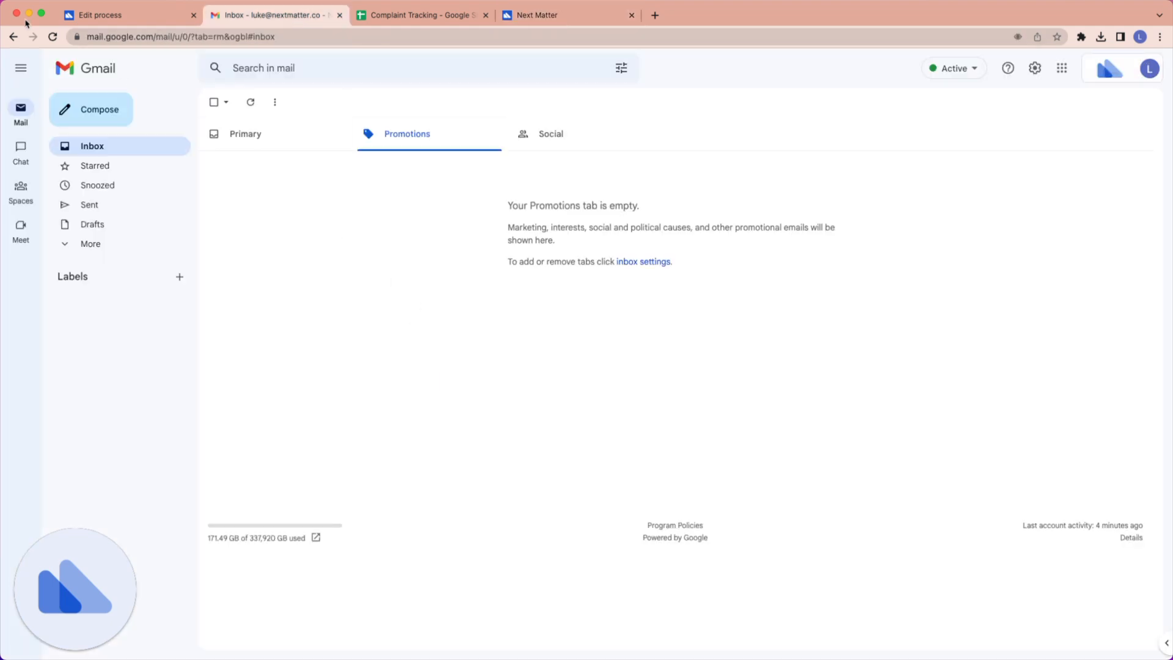
left_click(53, 36)
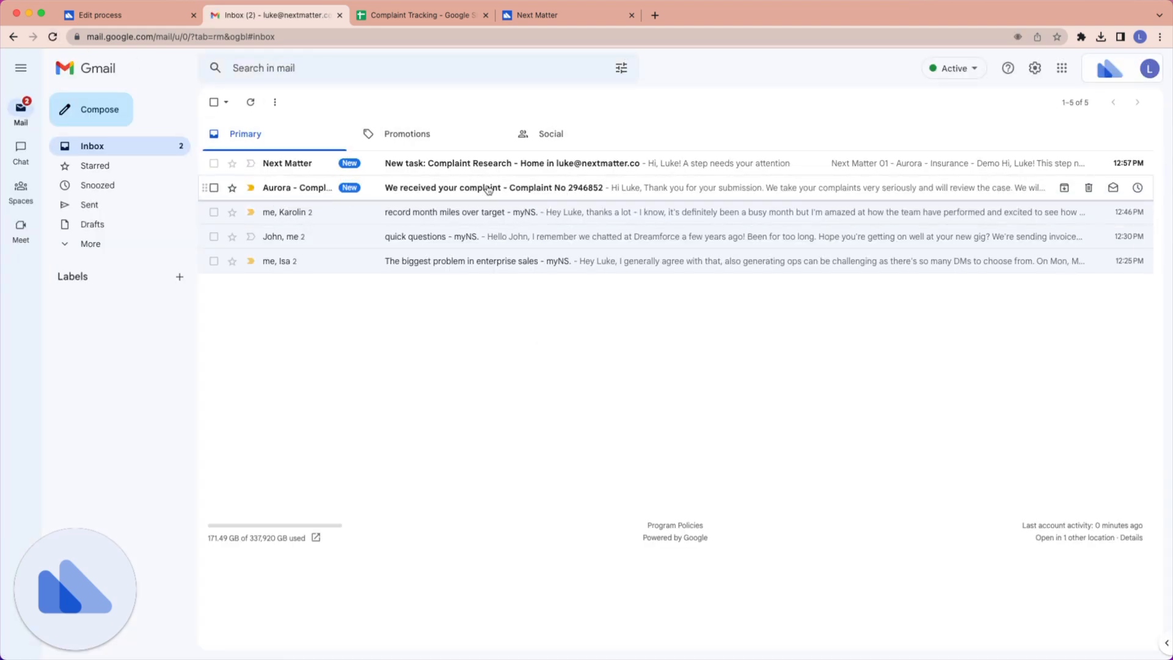
left_click(467, 193)
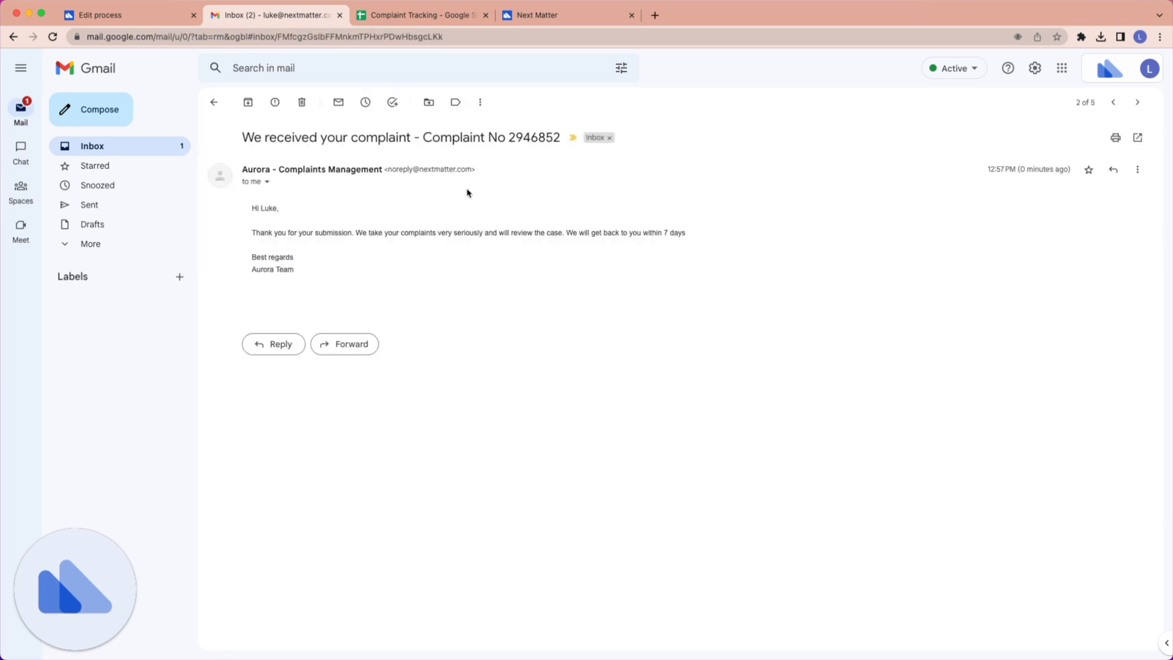
left_click_drag(354, 232, 705, 232)
left_click(670, 261)
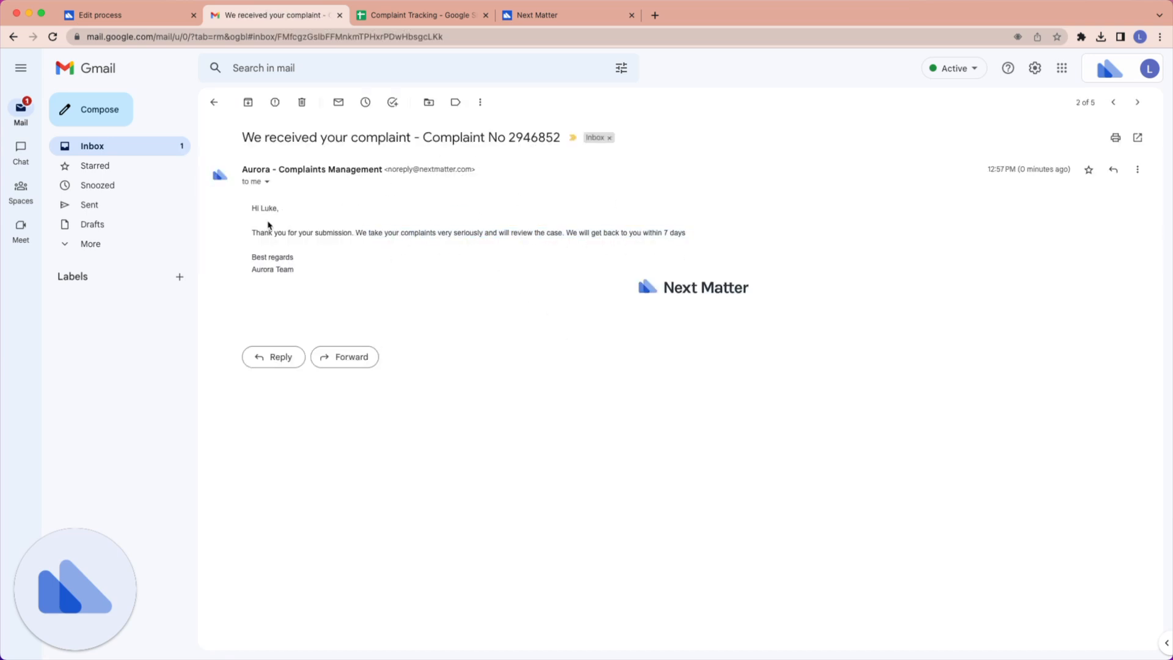
left_click(214, 102)
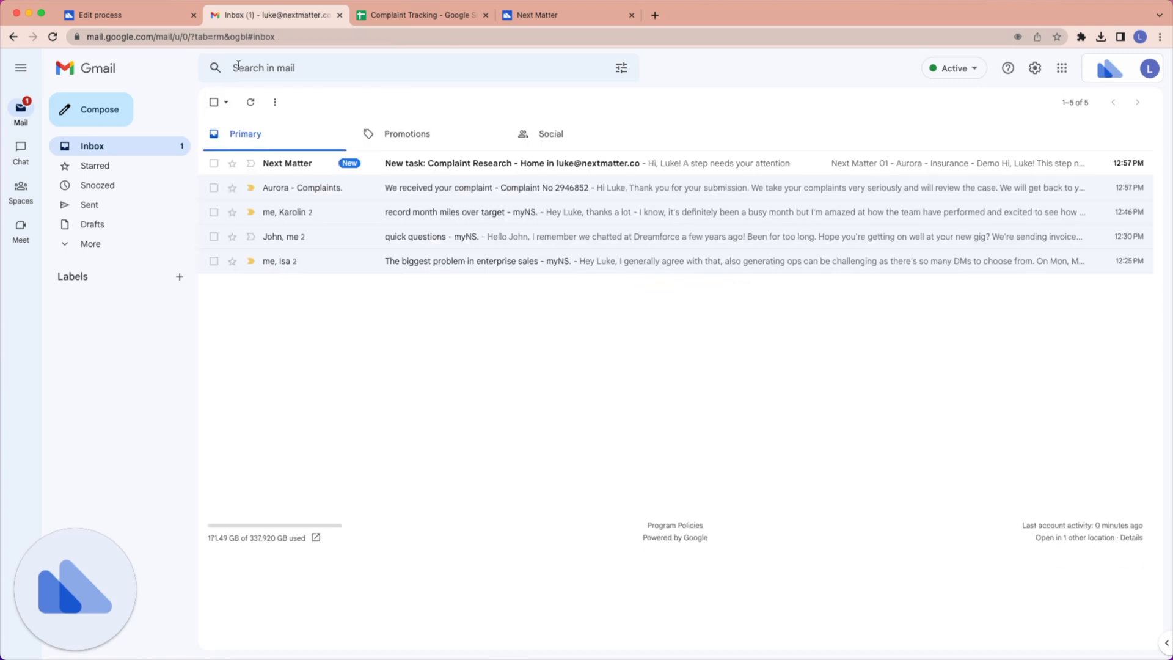
Back in Next Matter, take over the Complaint Research - Home task from the Home Insurance team inbox.
left_click(116, 16)
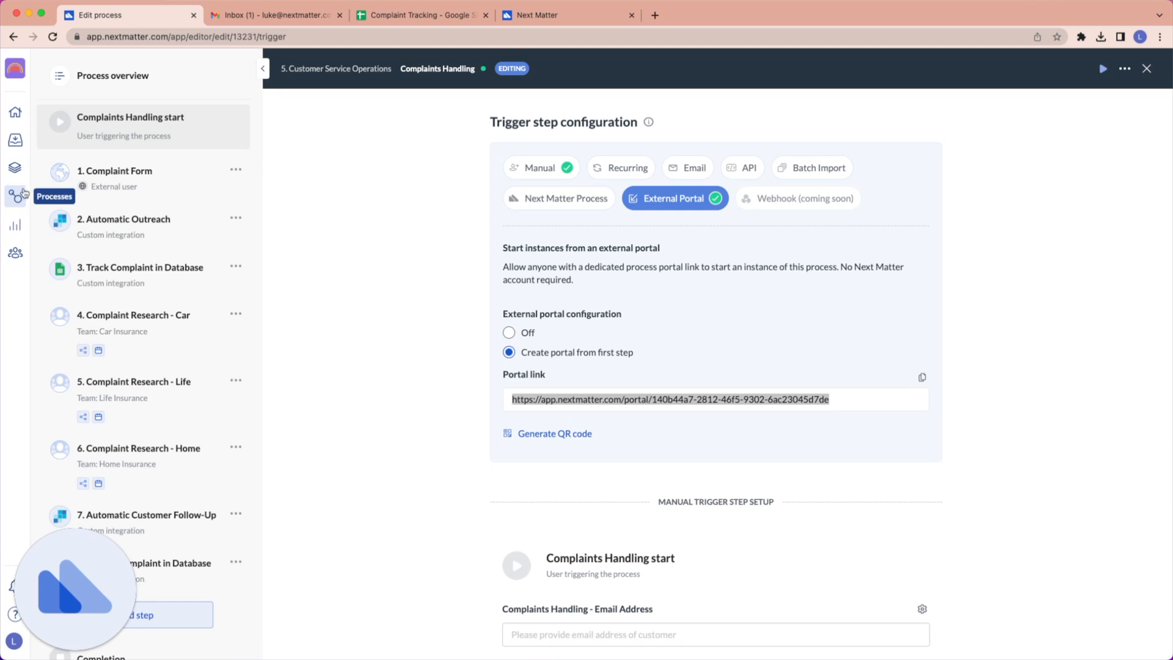
left_click(15, 139)
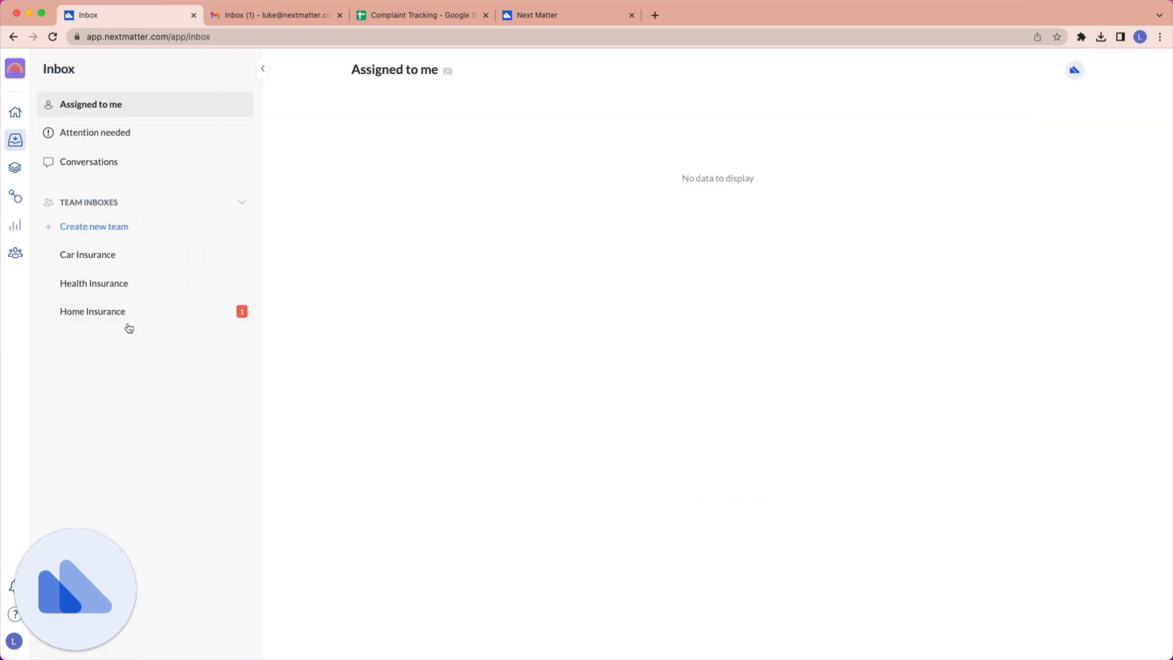
left_click(115, 316)
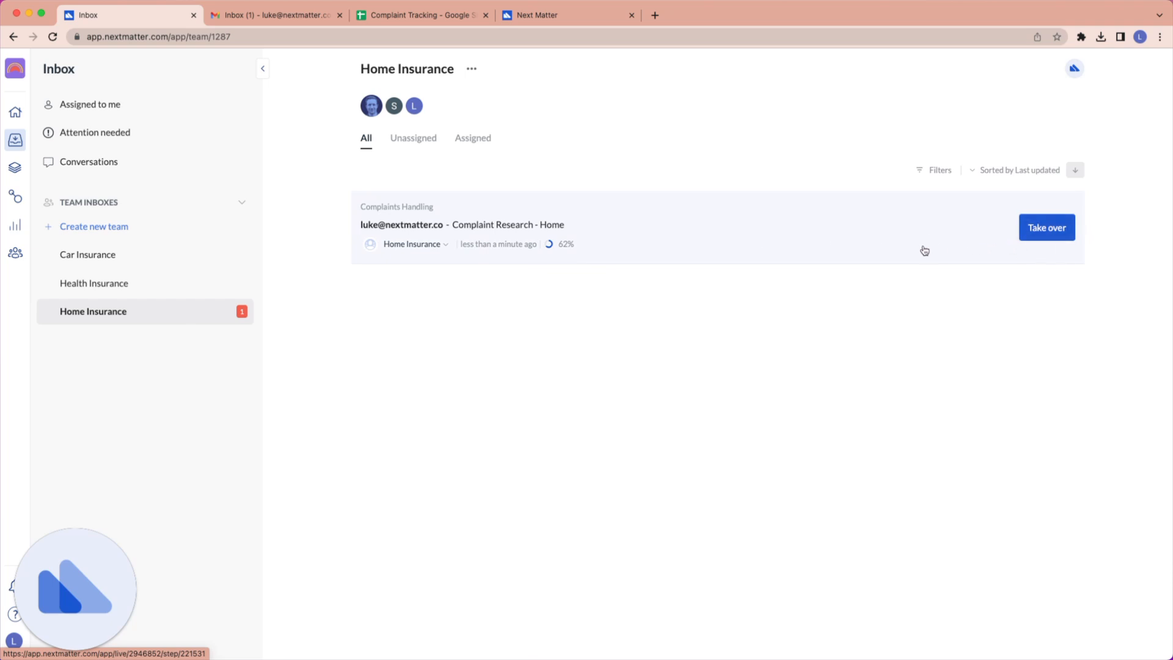
left_click(1068, 242)
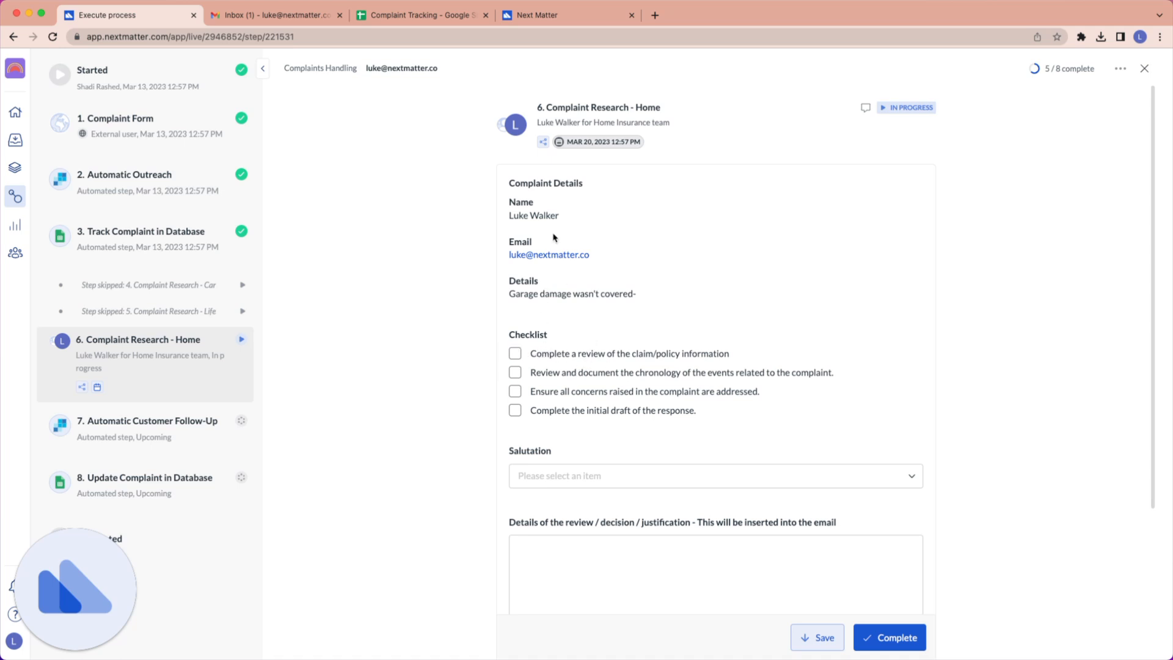
Check off all four checklist items in the Complaint Research - Home task.
left_click(515, 353)
left_click(514, 372)
left_click(515, 391)
left_click(514, 410)
Set the salutation to Dear Sir and enter "Thanks very much" as the details of the review, decision and justification.
scroll(703, 335, "down", 3)
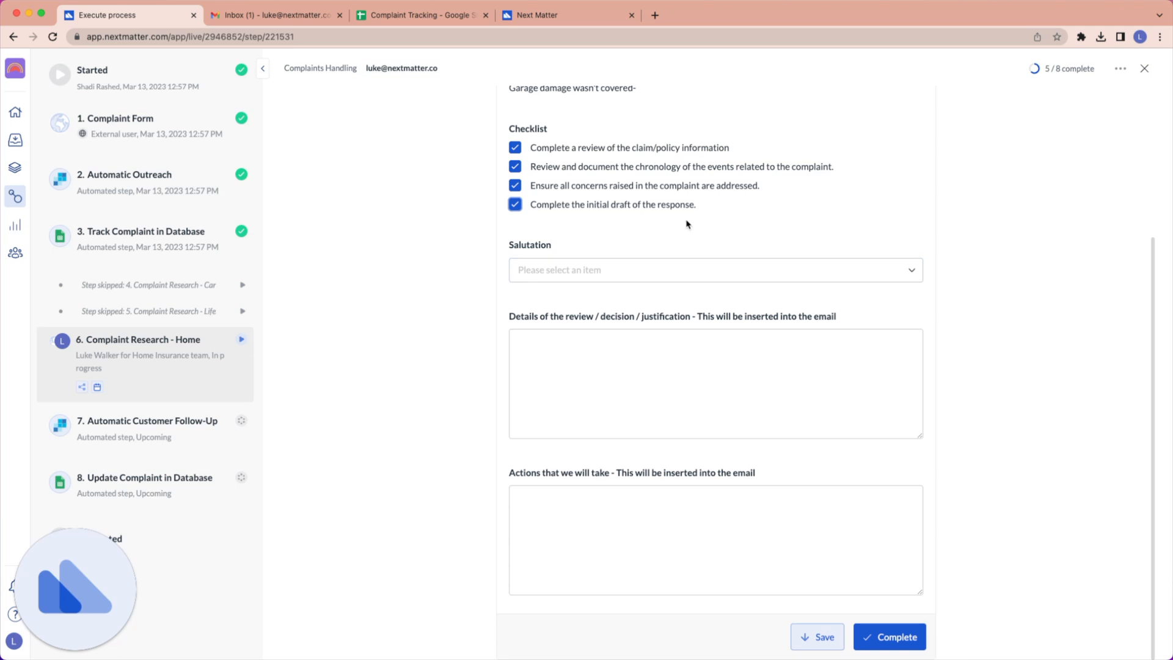
left_click(549, 273)
left_click(587, 304)
left_click(660, 370)
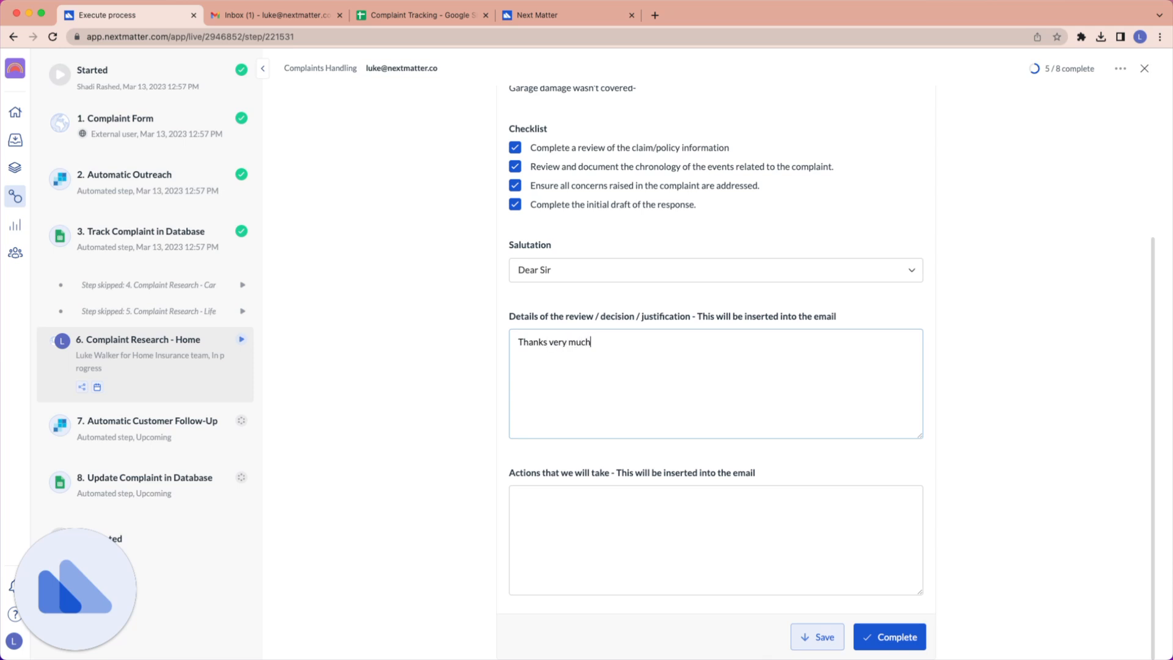
Enter "Refund you 100$" as the actions that will be taken and complete the Complaint Research - Home task.
key("Tab")
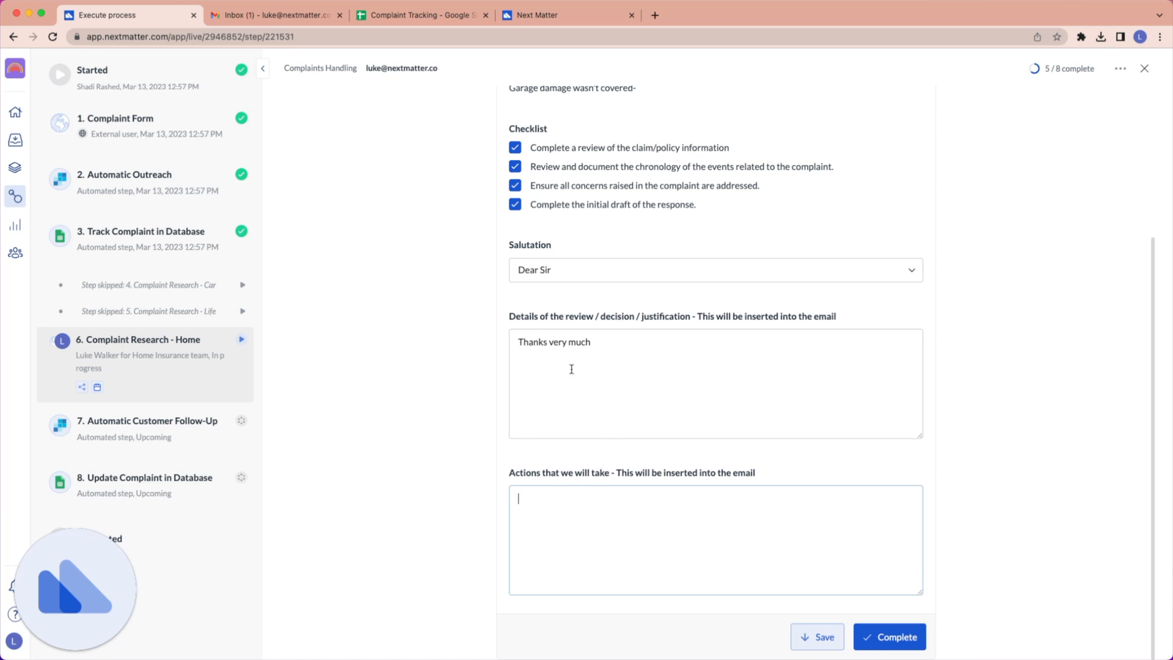
left_click(573, 565)
left_click(885, 639)
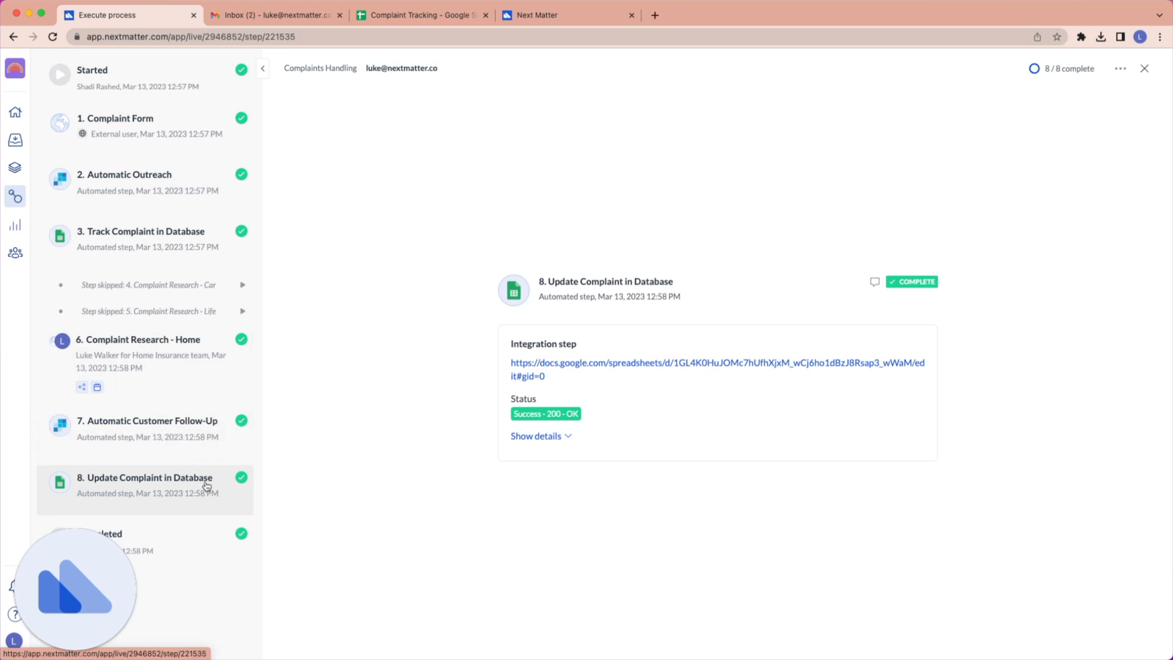
Switch to the Complaint Tracking sheet in Google Sheets and inspect the complaint's date, details, explanation and actions in row 2.
left_click(416, 17)
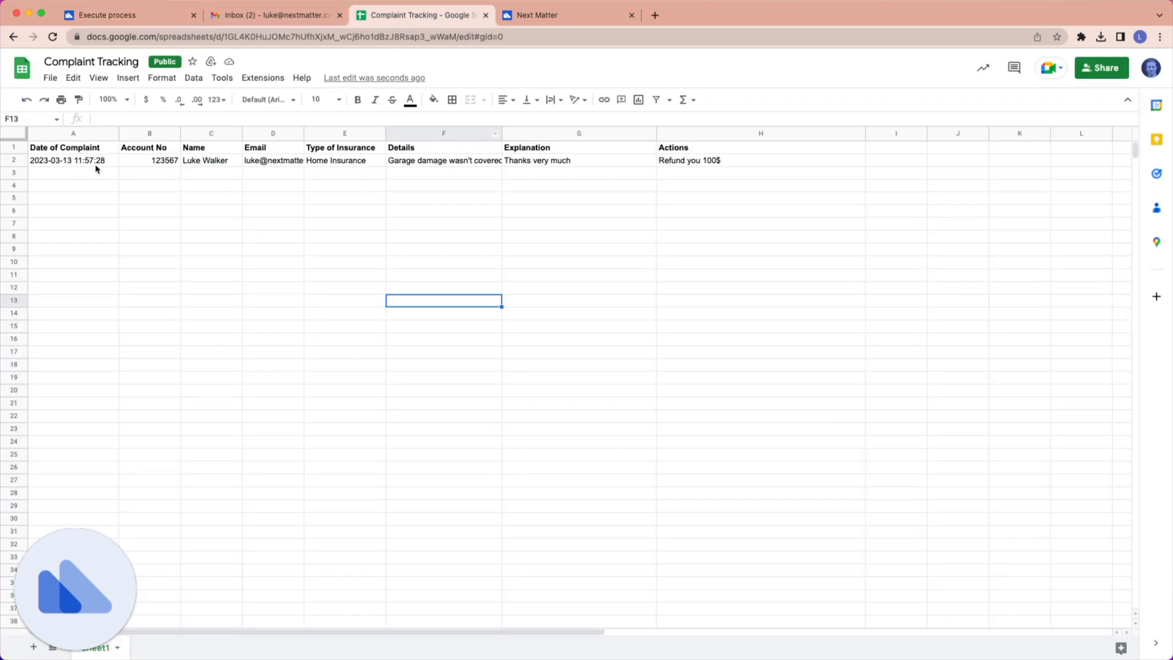
left_click(71, 162)
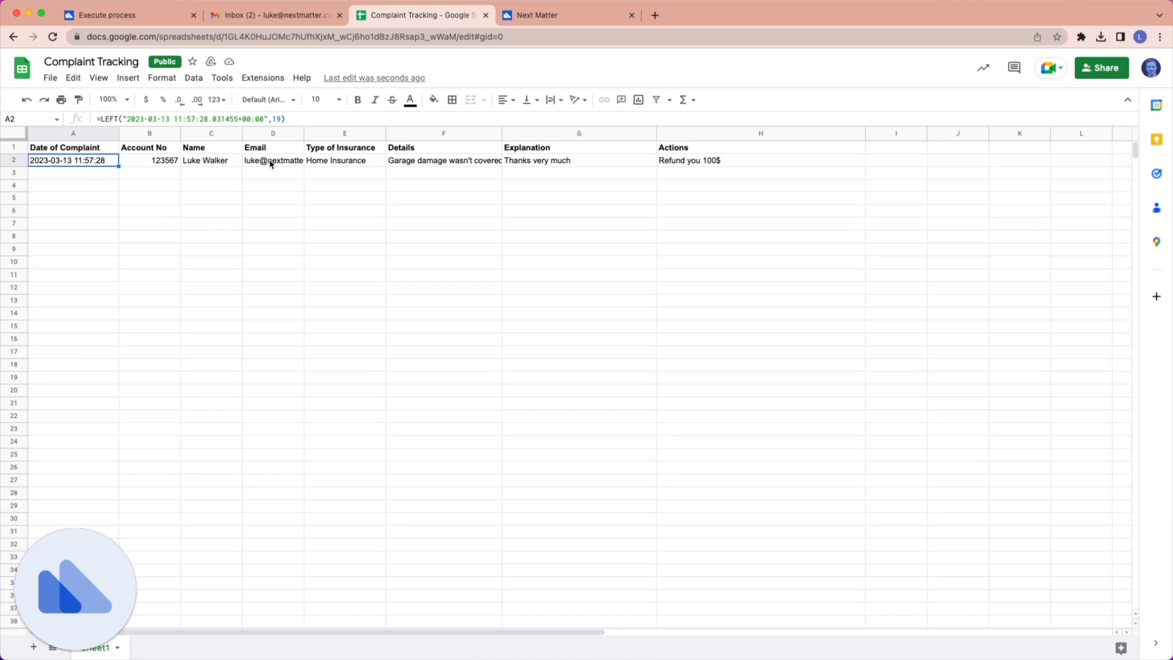
left_click(430, 166)
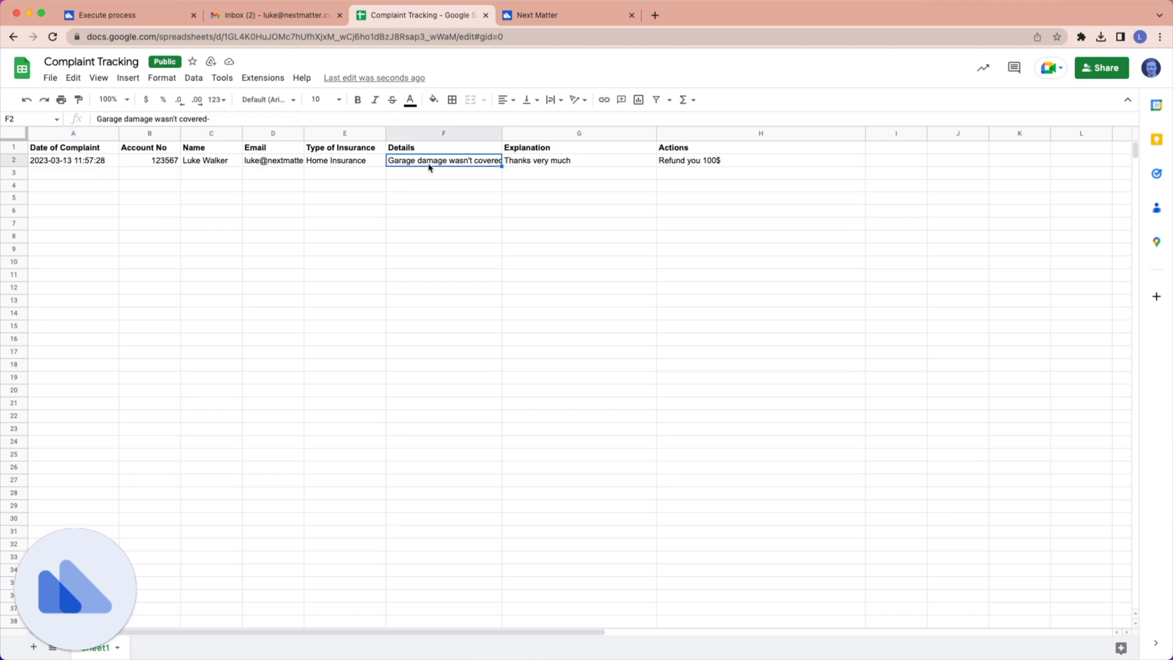
left_click(526, 164)
left_click(686, 163)
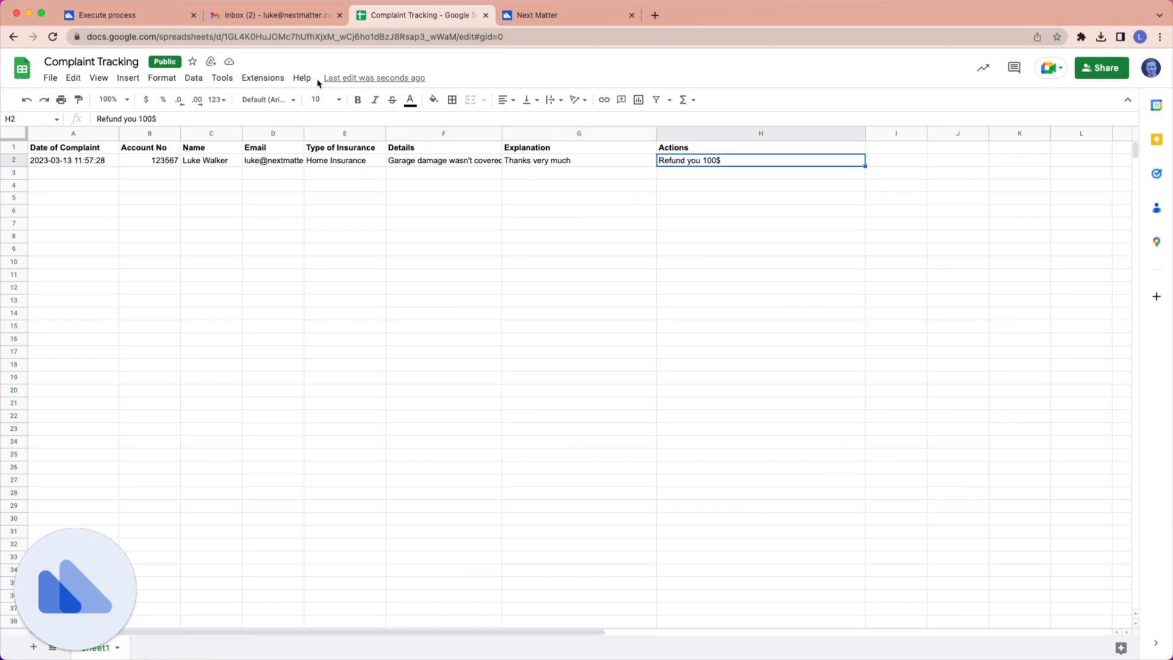
Switch to Gmail, open the Aurora follow-up email about the complaint, and read its explanation and actions.
left_click(261, 14)
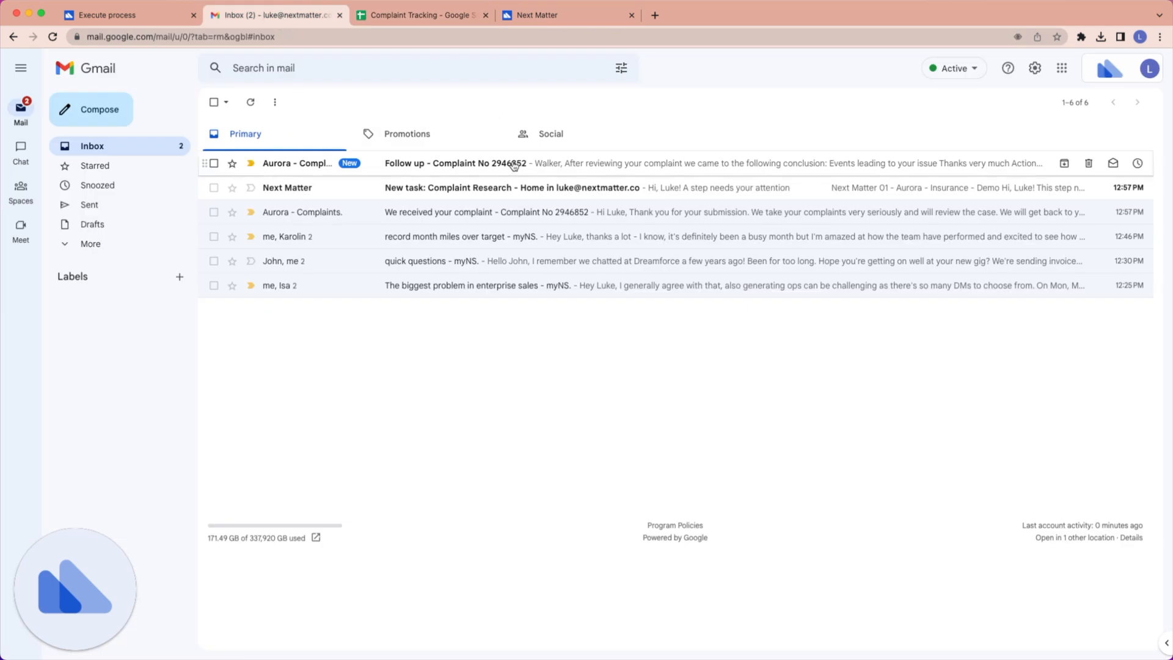
left_click(435, 166)
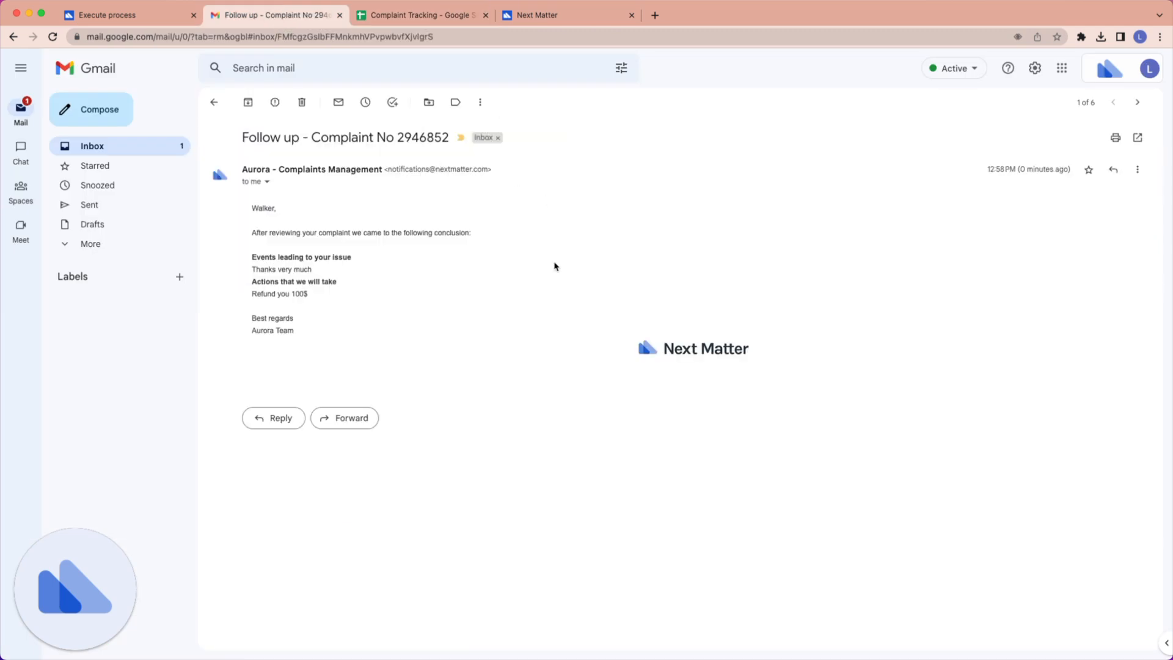
left_click_drag(247, 269, 320, 295)
left_click(344, 285)
Switch back to Next Matter, open the Complaints Handling process under Customer Service Operations for editing, and look over its steps.
left_click(146, 16)
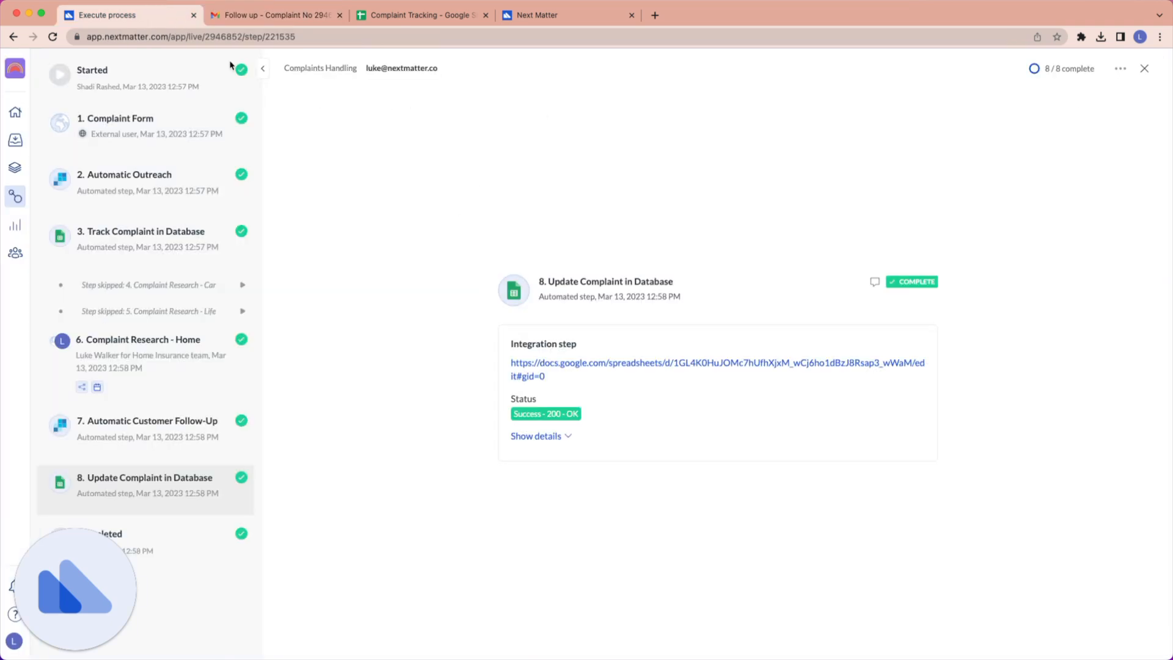
left_click(16, 207)
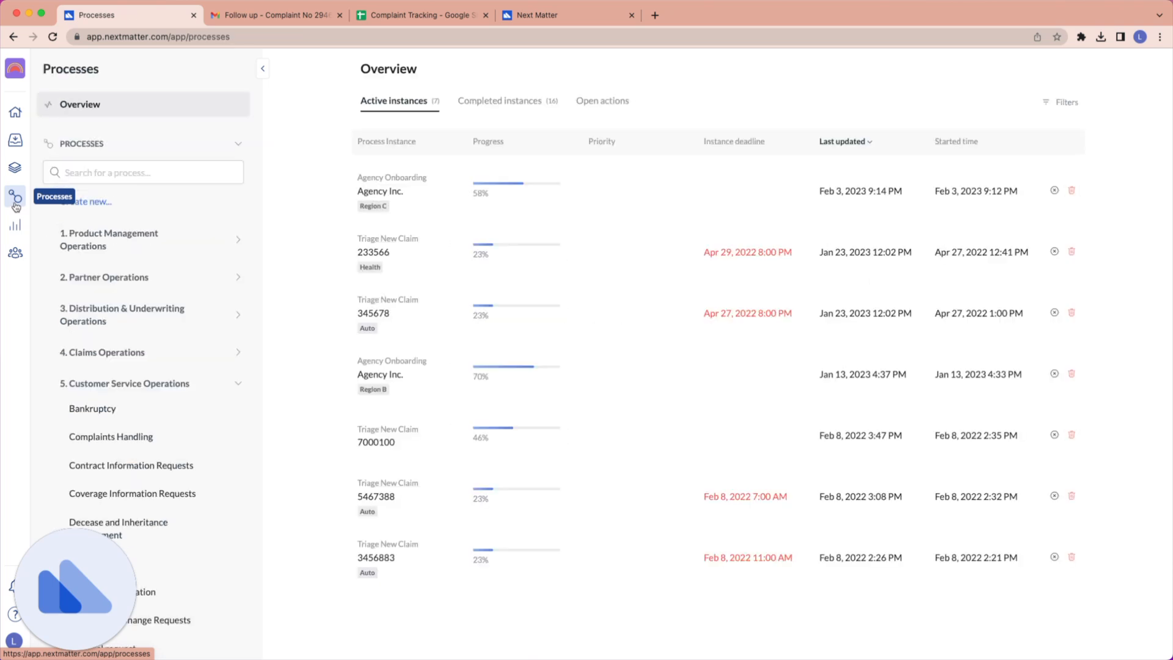
scroll(144, 364, "down", 4)
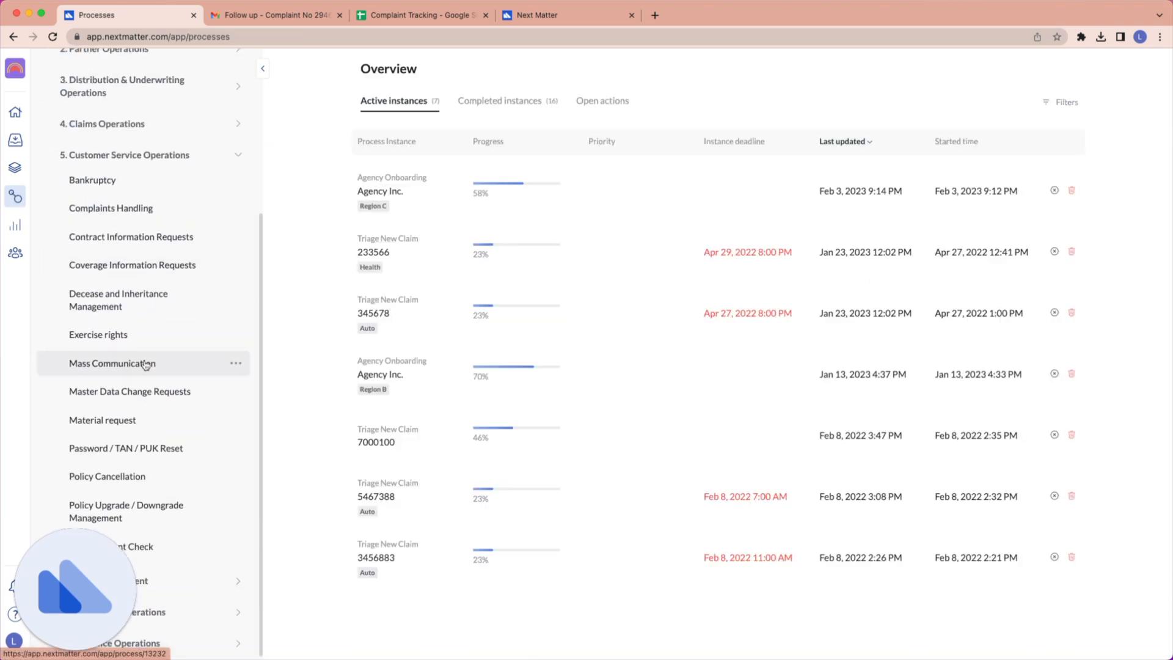
scroll(144, 361, "up", 1)
left_click(235, 250)
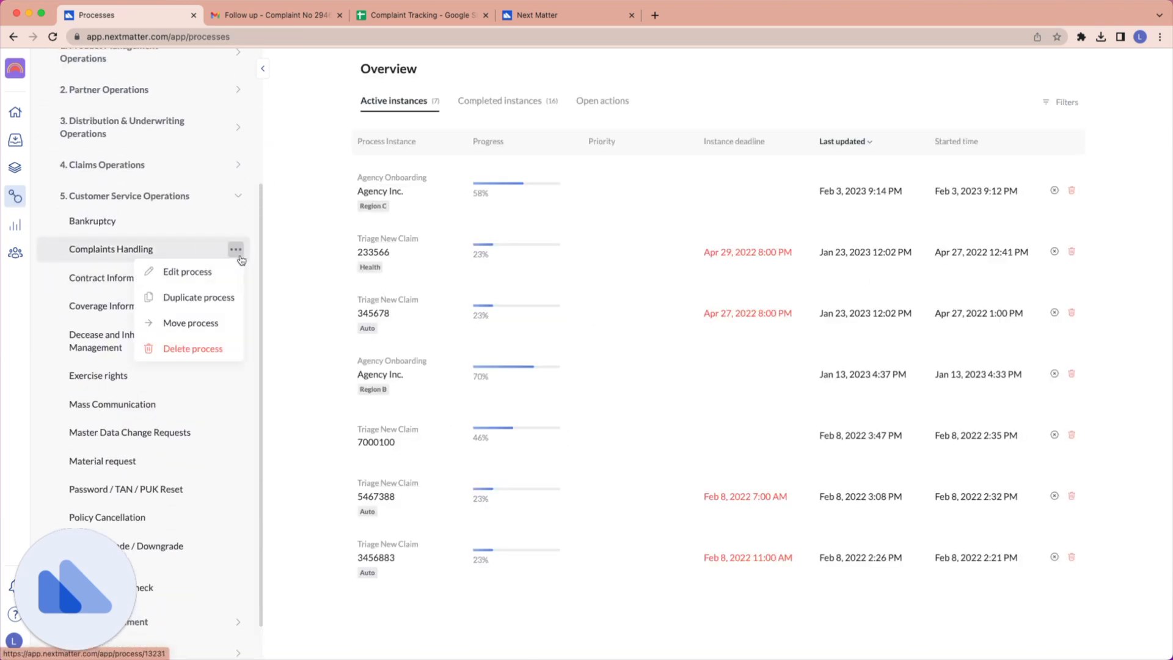
left_click(193, 272)
mouse_move(123, 236)
left_mouse_down()
mouse_move(202, 239)
mouse_move(172, 360)
mouse_move(172, 240)
mouse_move(130, 239)
left_mouse_up()
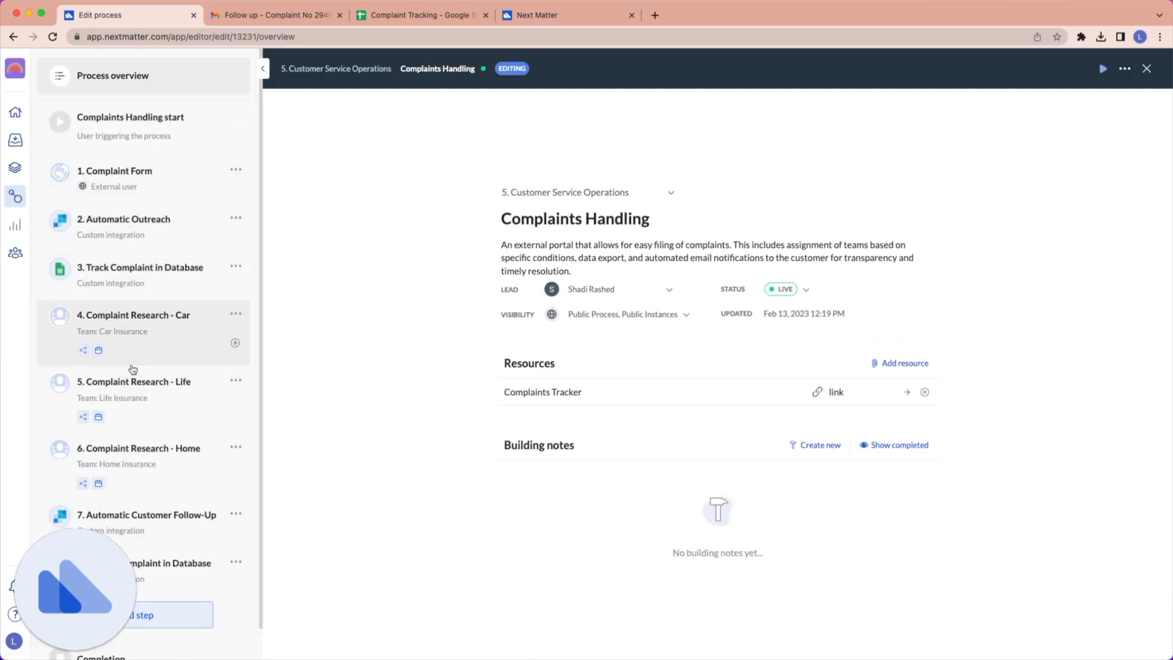
scroll(147, 415, "down", 1)
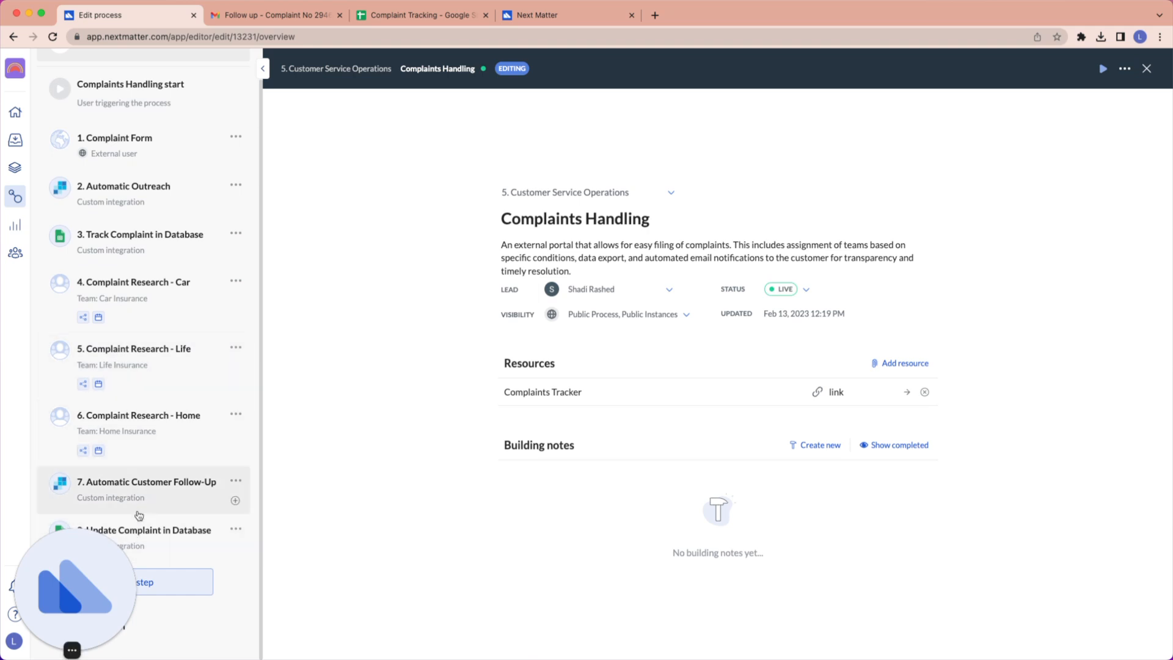
scroll(236, 267, "up", 1)
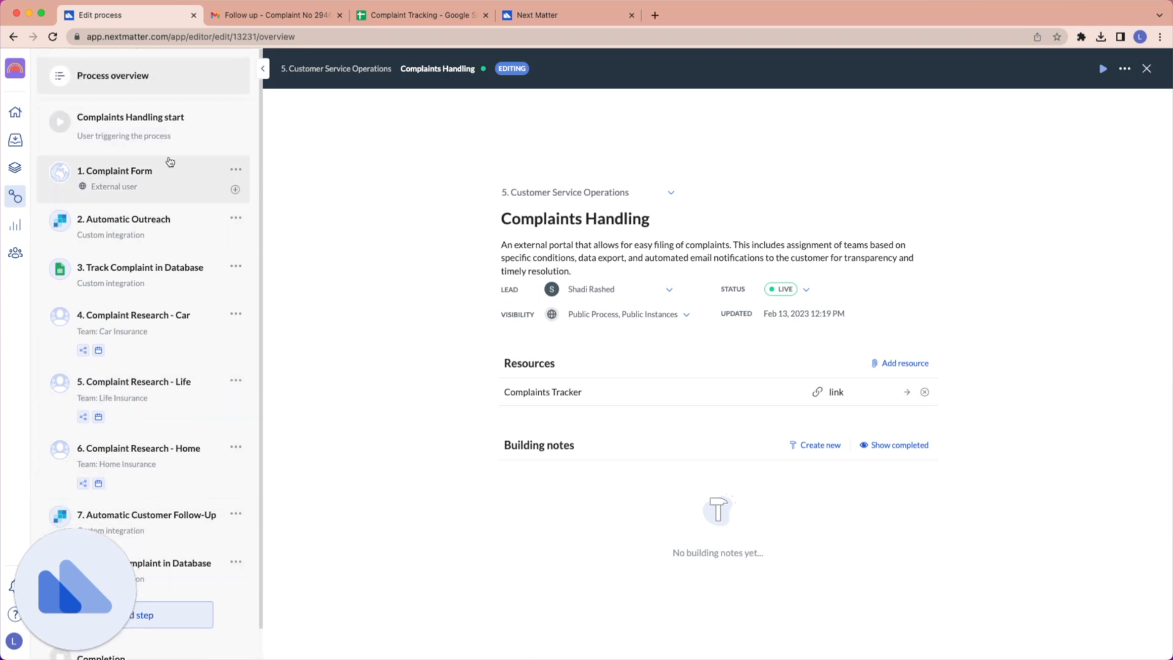